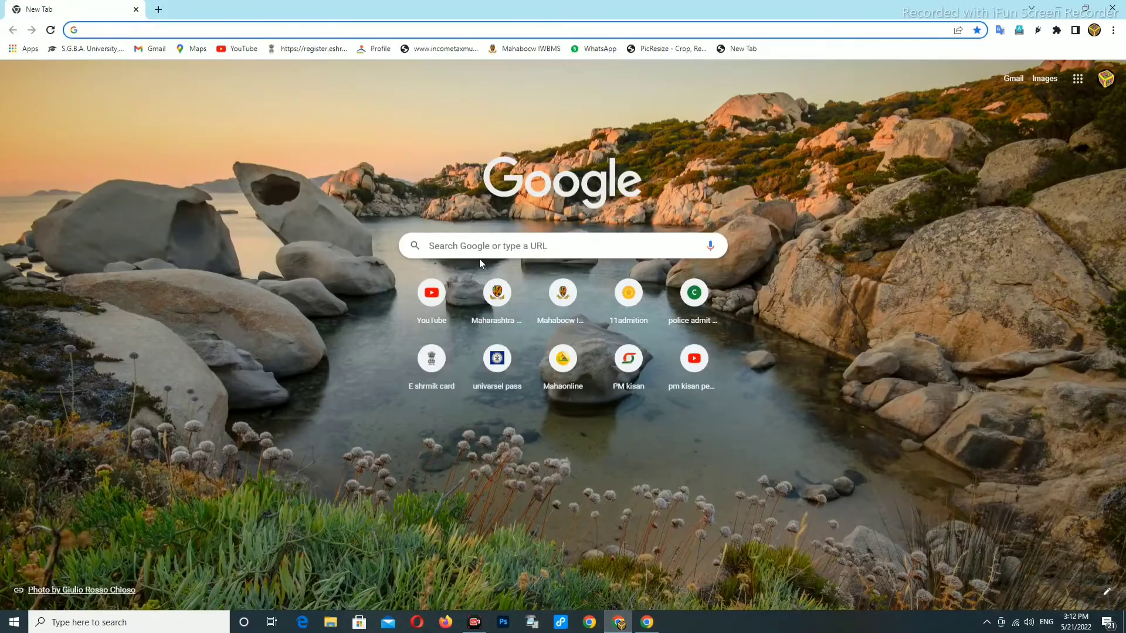
# - Search Google for "digital satbara" and open the Digitally signed Satbara login page on digitalsatbara.mahabhumi.gov.in
pyautogui.click(473, 251)
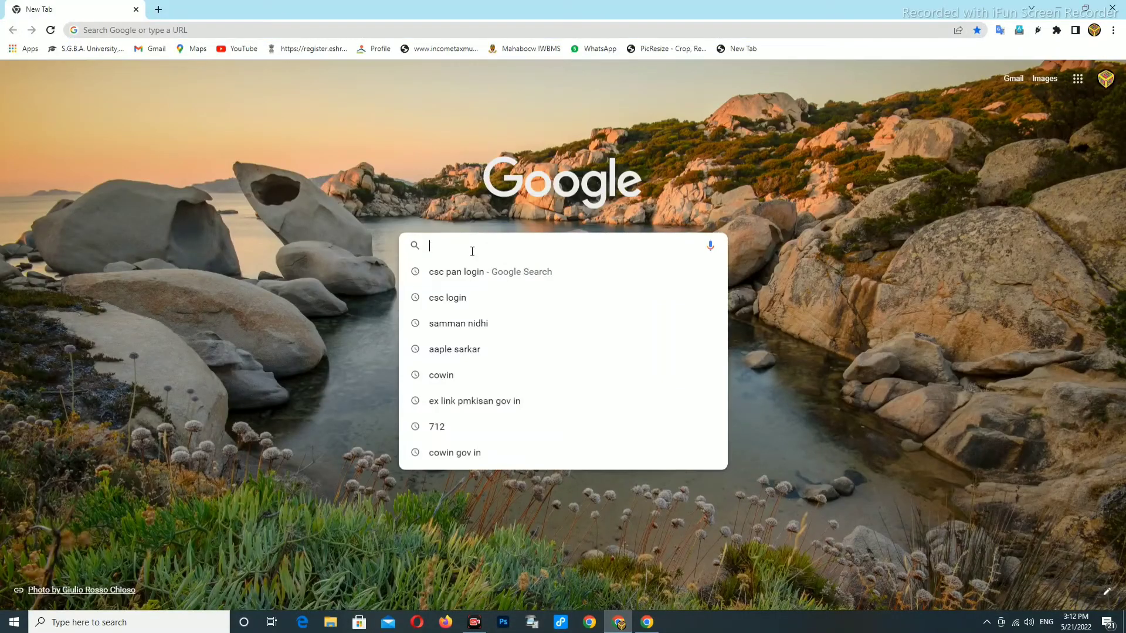
pyautogui.write('digi')
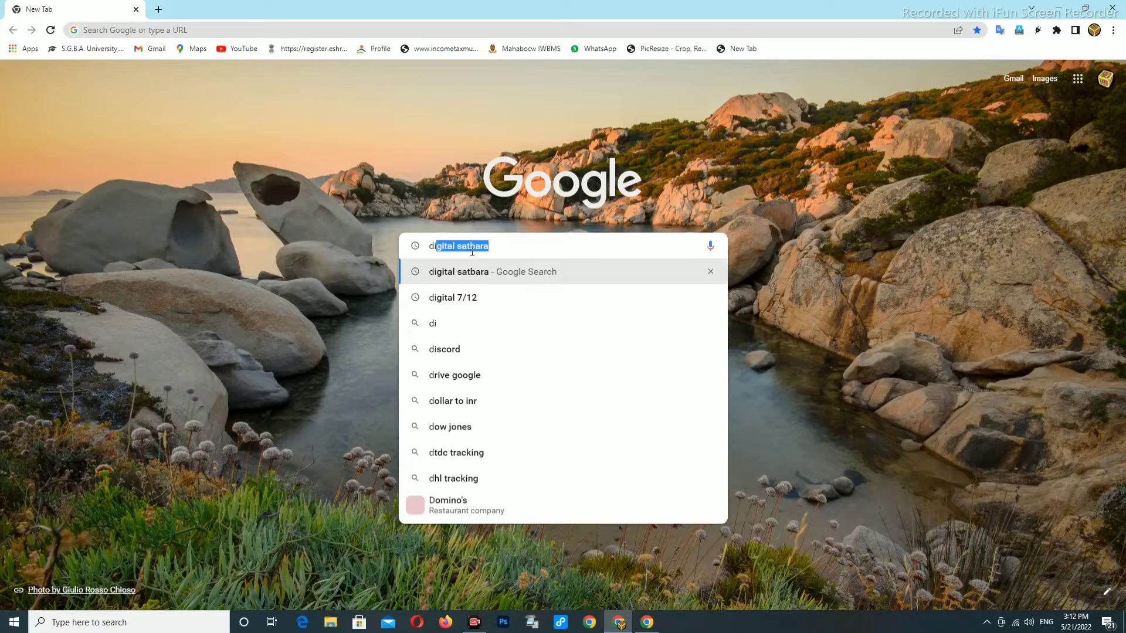
pyautogui.write('tal')
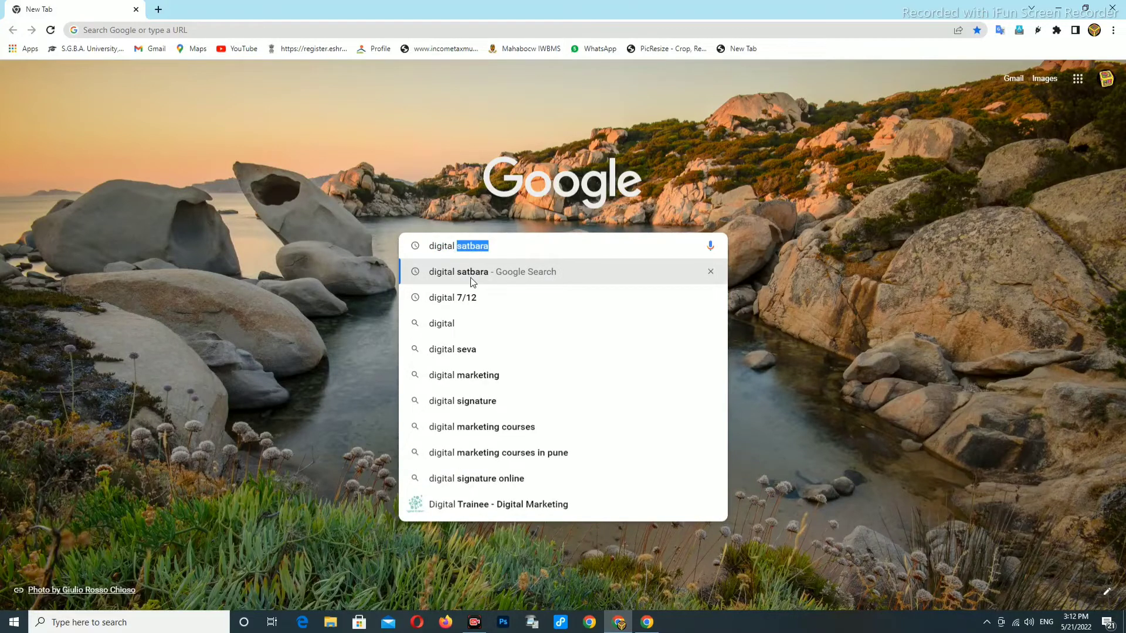
pyautogui.click(470, 277)
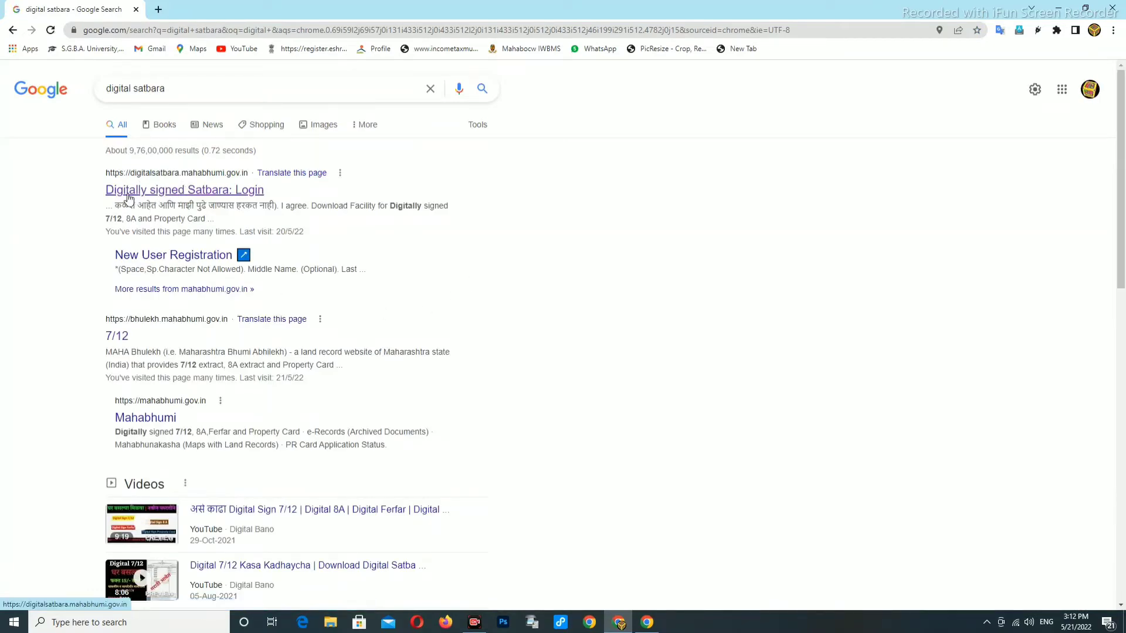
pyautogui.click(163, 191)
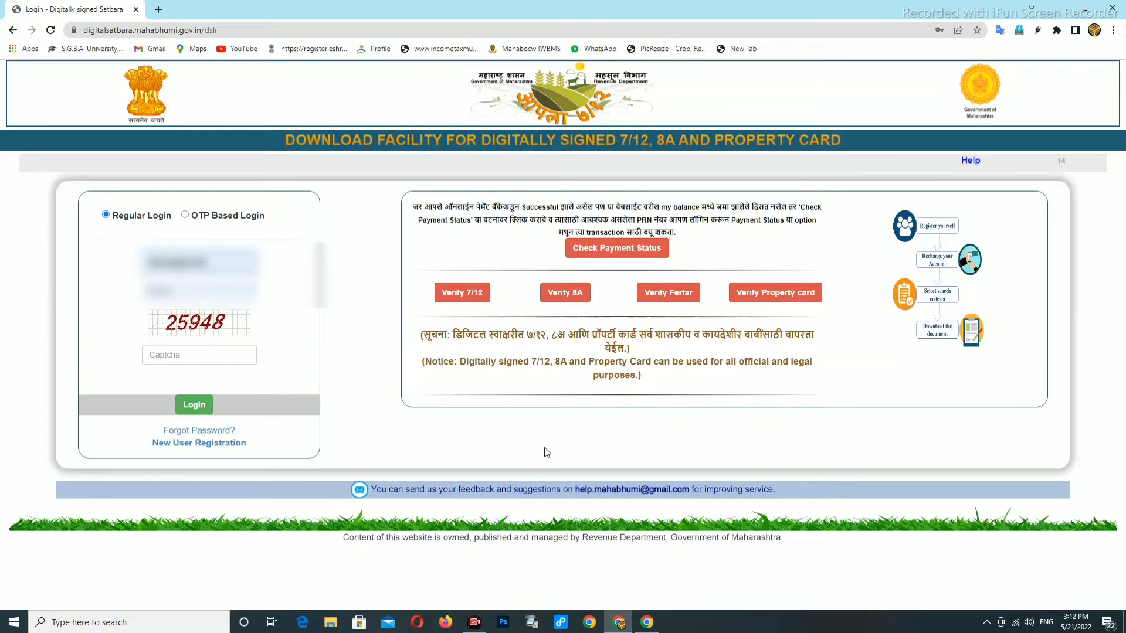
# - Open the new user registration form and enter the applicant's first name in capitals
pyautogui.click(174, 444)
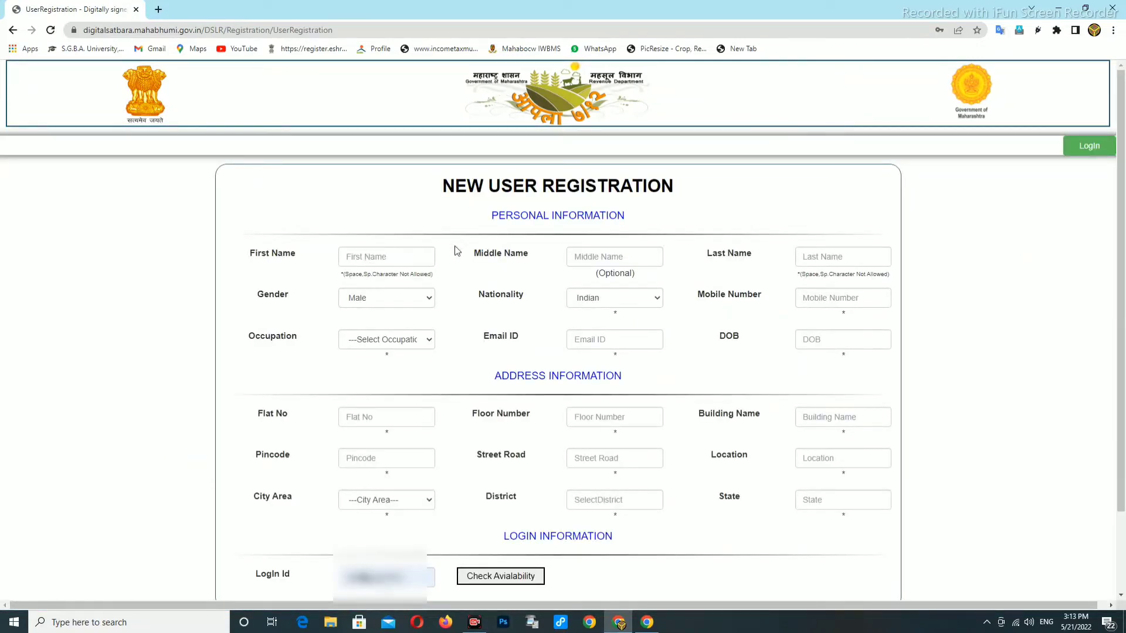
pyautogui.click(416, 259)
pyautogui.write('sa')
pyautogui.press('BackSpace')
pyautogui.press('BackSpace')
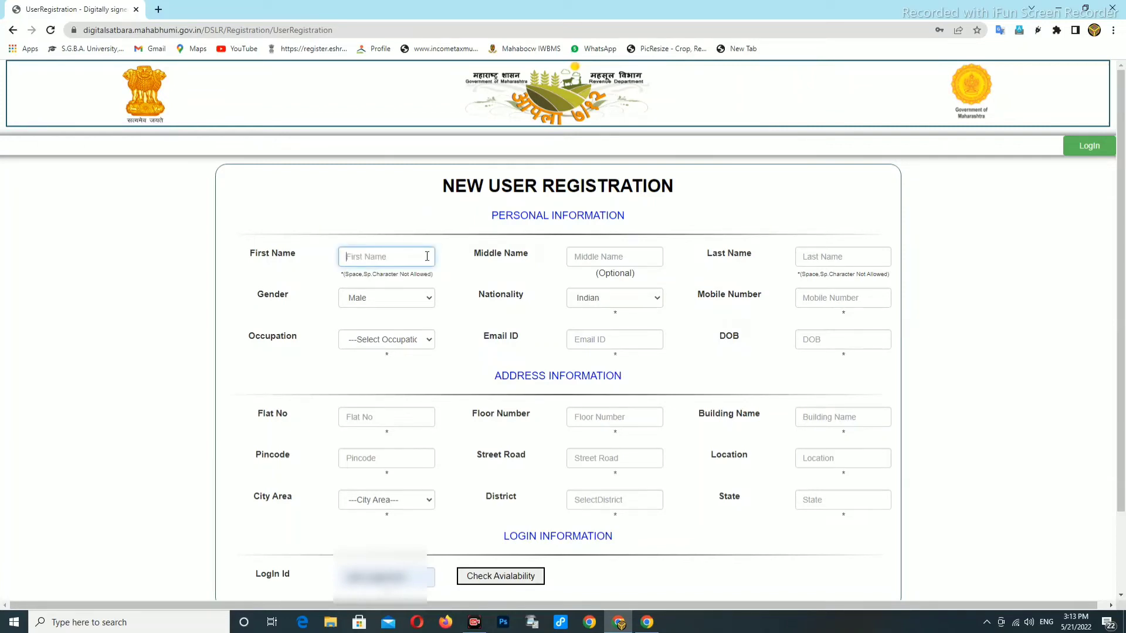
pyautogui.write('SANDIP')
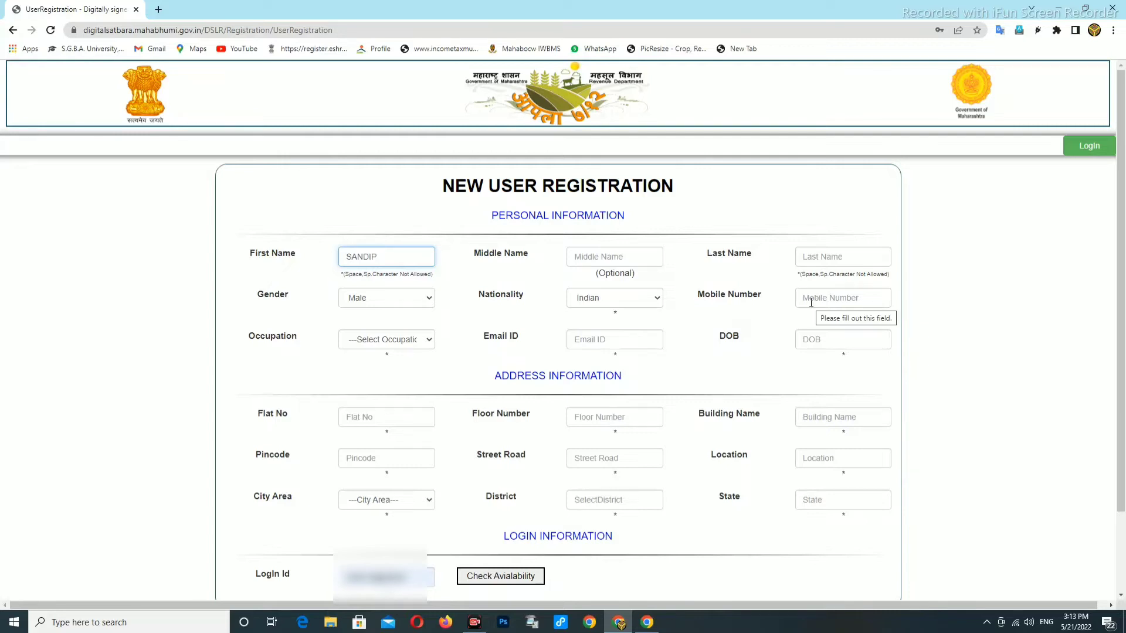
# - Examine the registration form's occupation options, address fields, city area list, district field and login ID field
pyautogui.click(379, 340)
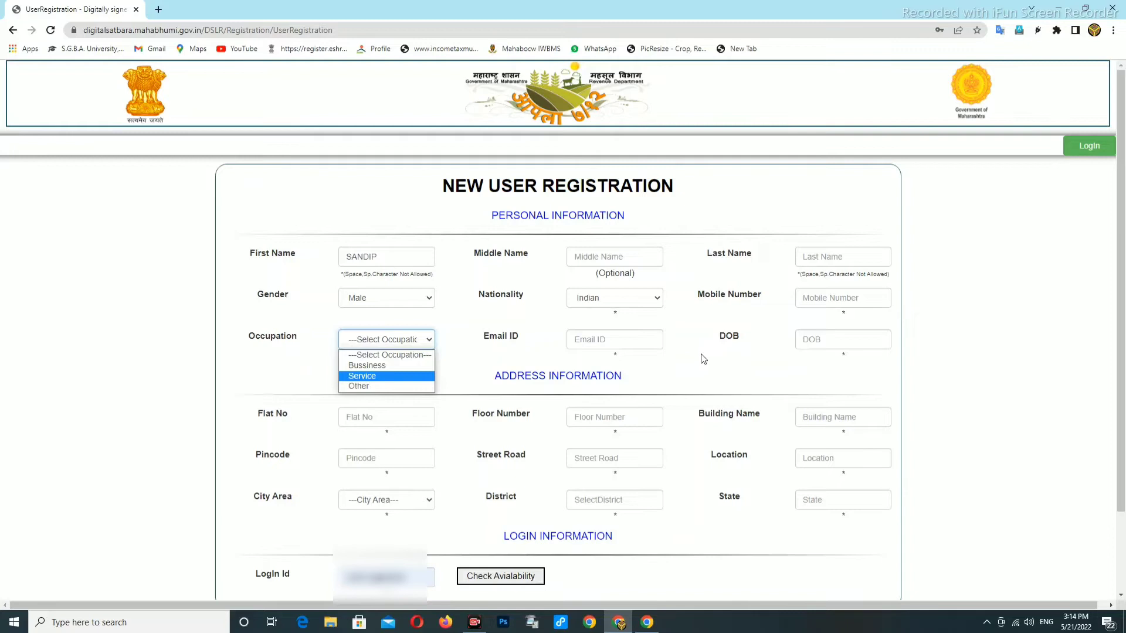
pyautogui.click(360, 419)
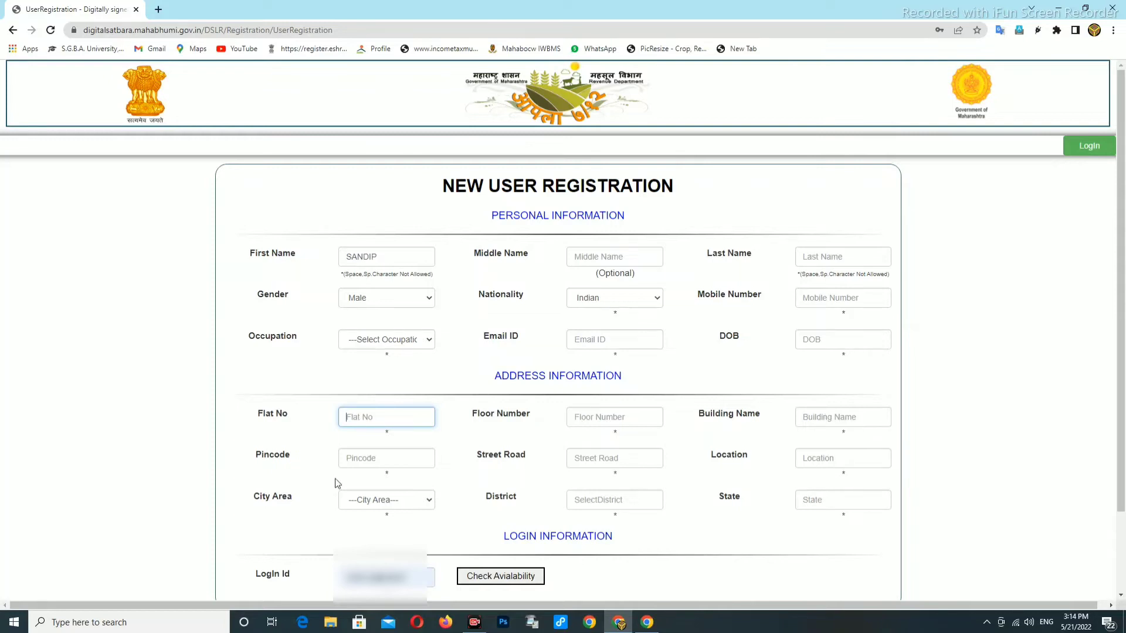
pyautogui.click(602, 460)
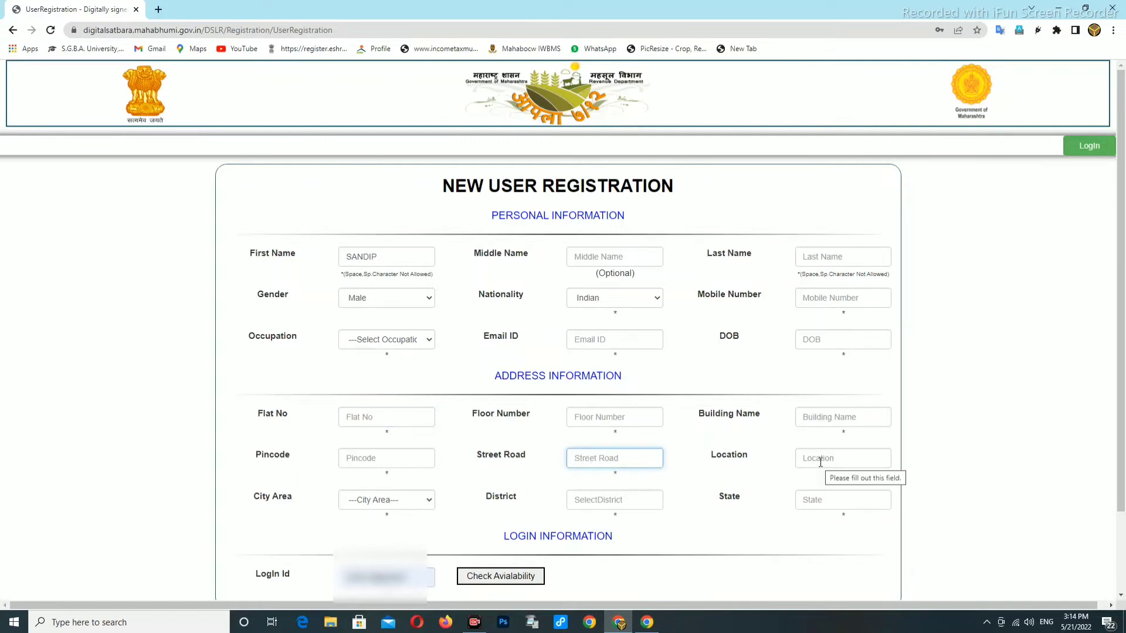
pyautogui.click(352, 501)
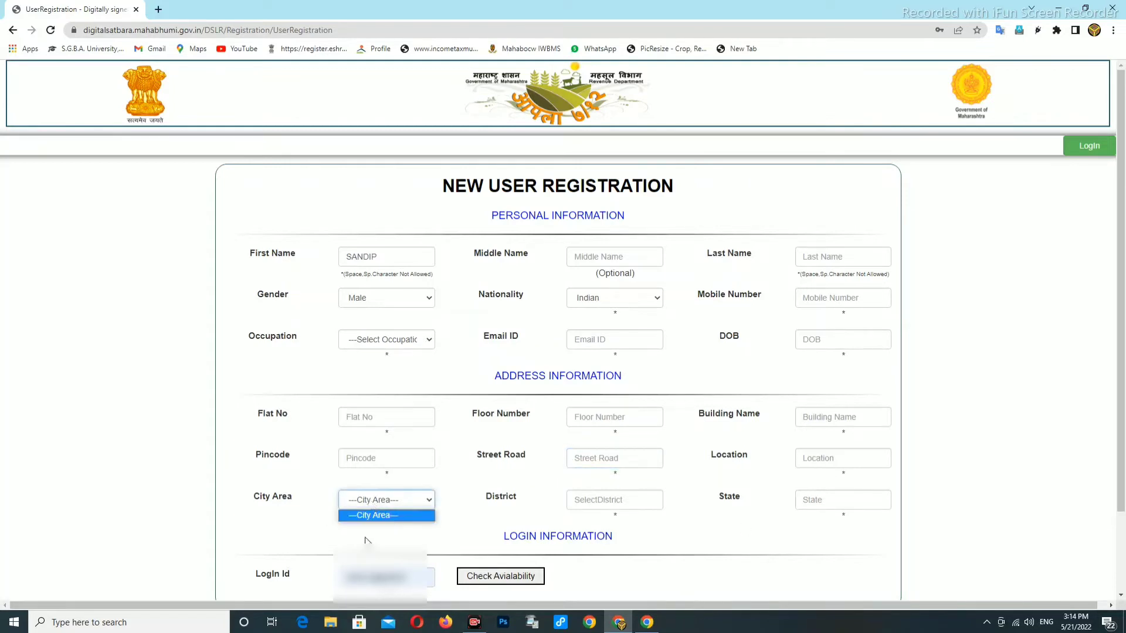
pyautogui.click(388, 515)
pyautogui.click(374, 508)
pyautogui.click(595, 496)
pyautogui.click(599, 503)
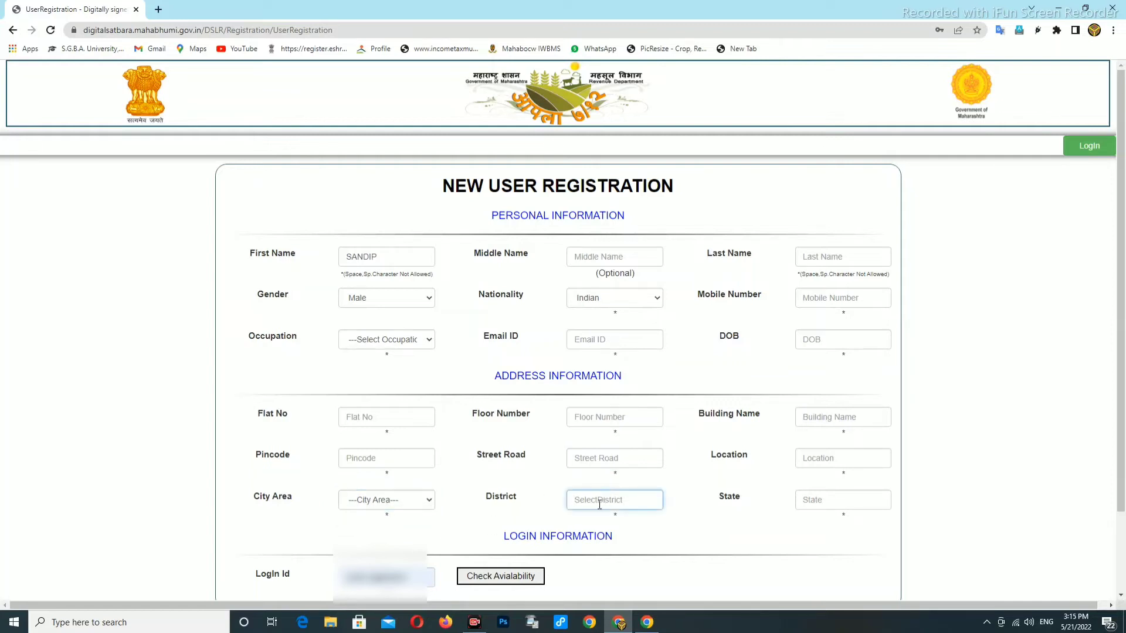
pyautogui.click(385, 505)
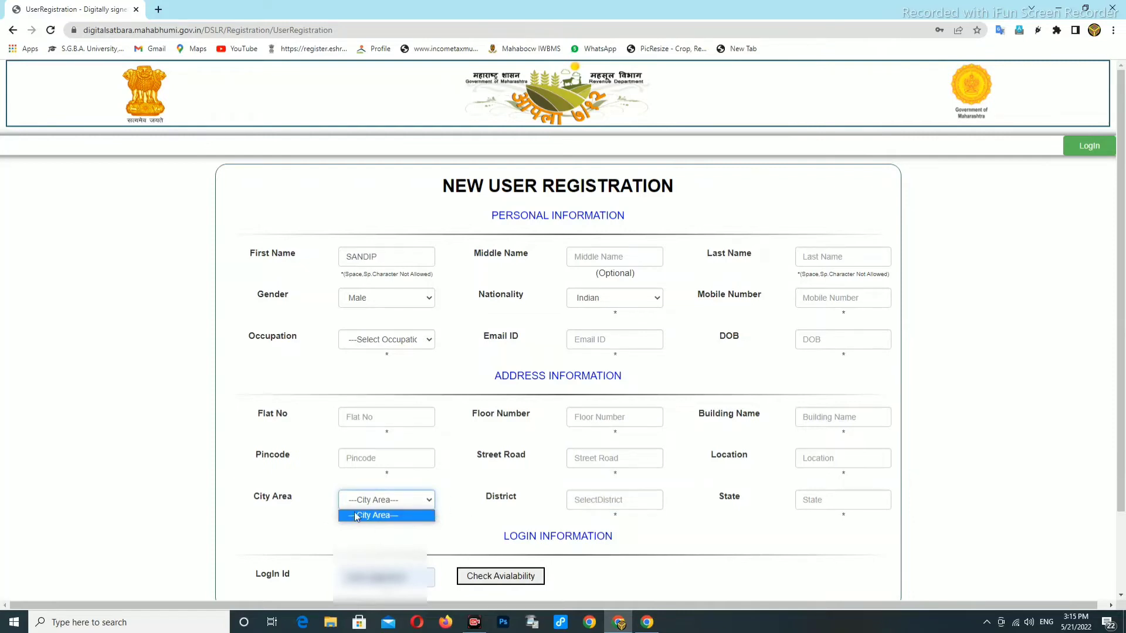
pyautogui.click(373, 519)
pyautogui.click(382, 505)
pyautogui.click(376, 524)
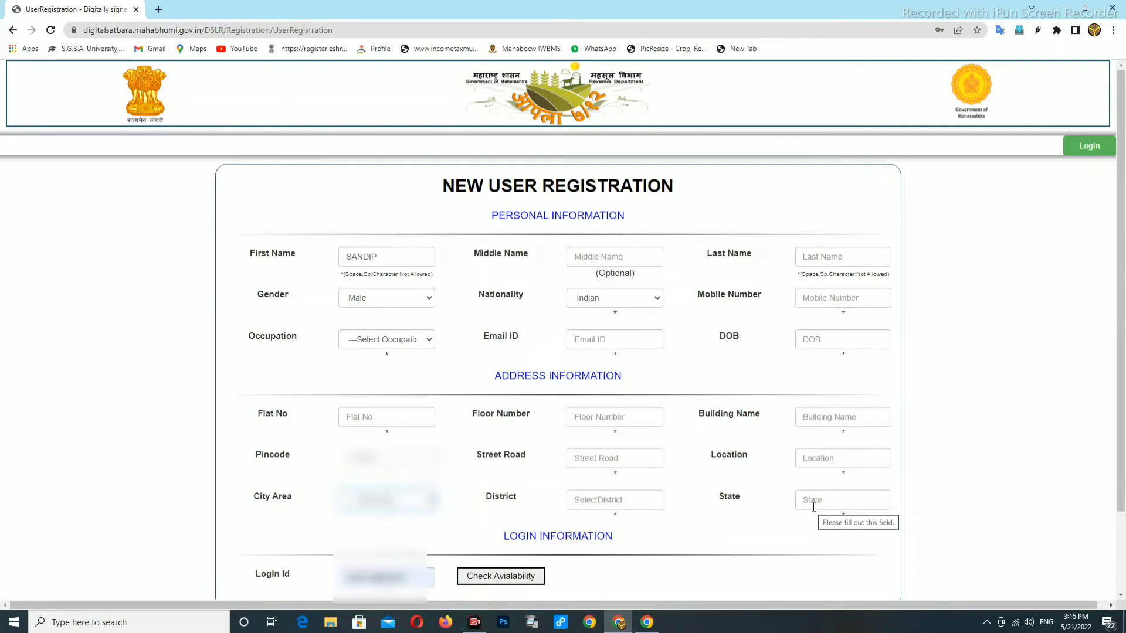
pyautogui.scroll(-3, 733, 498)
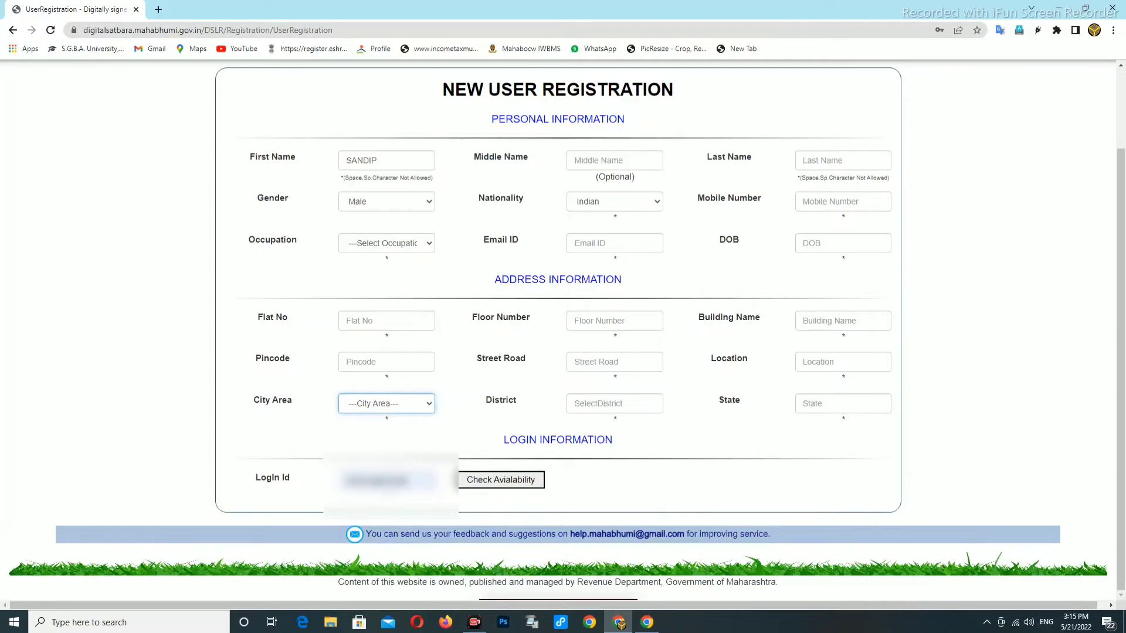
pyautogui.click(387, 481)
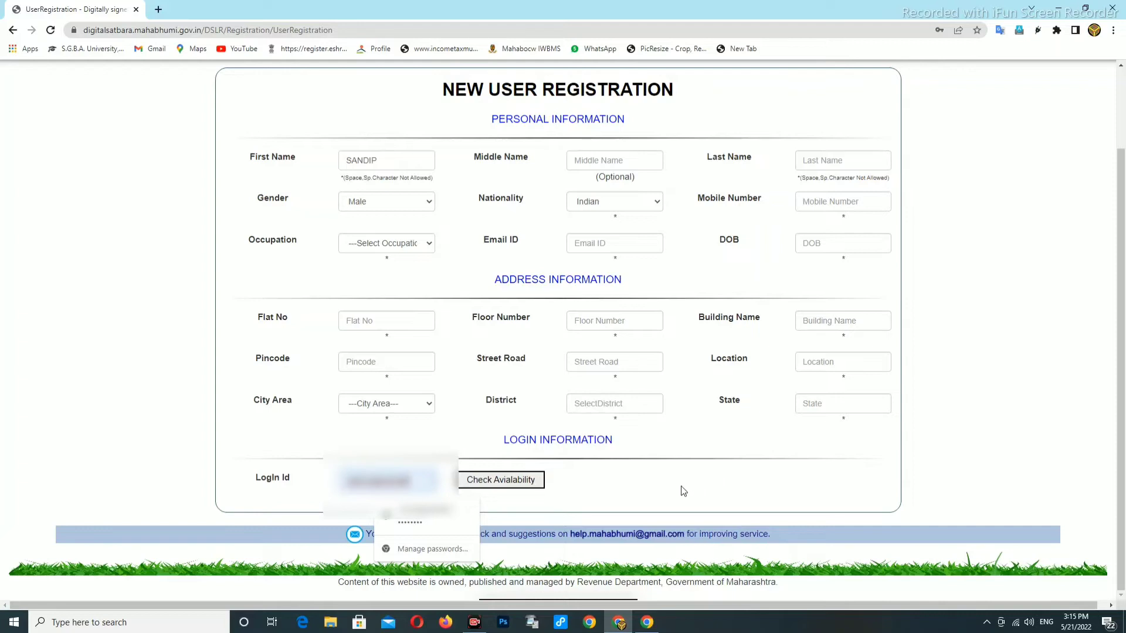
# - Return to the login page, log in with the displayed captcha code and decline moving the saved password to the Google Account
pyautogui.click(13, 30)
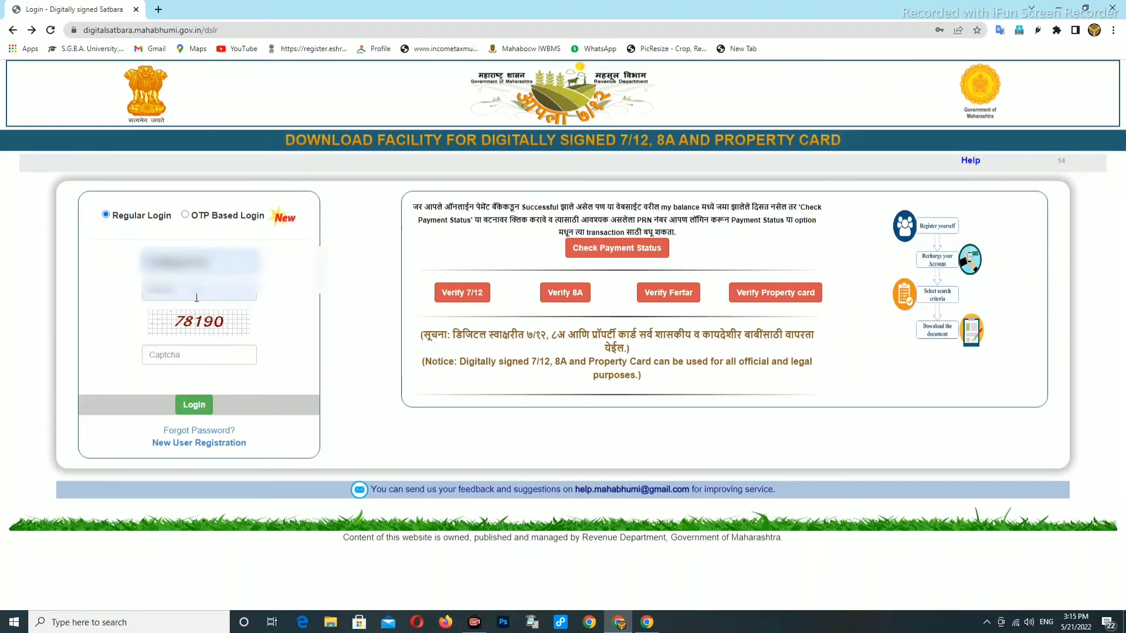
pyautogui.click(179, 357)
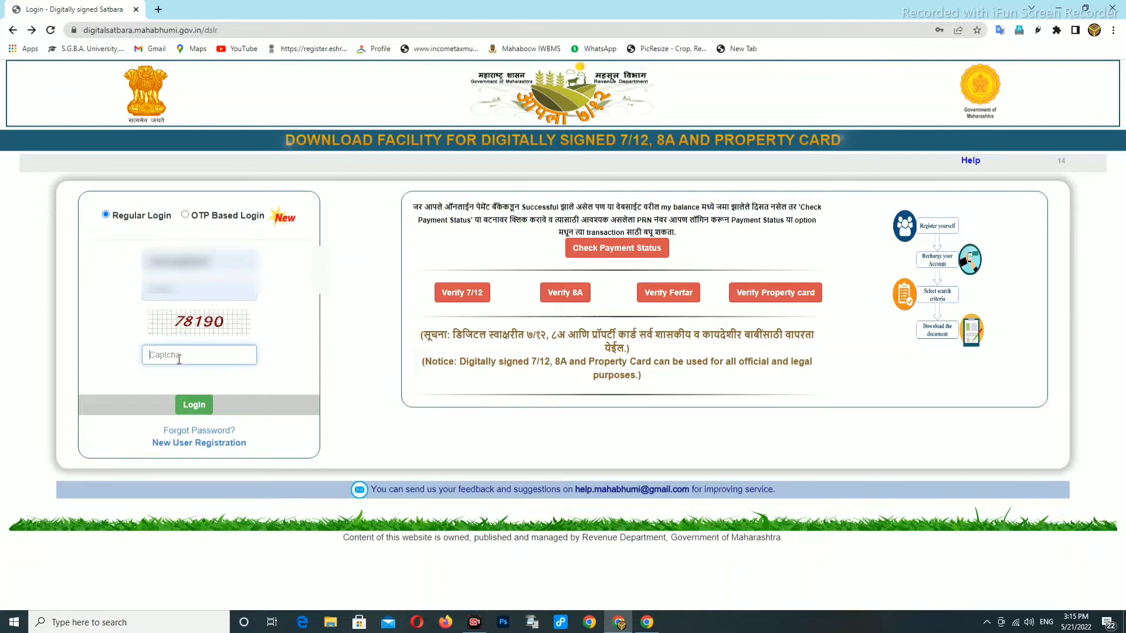
pyautogui.write('78190')
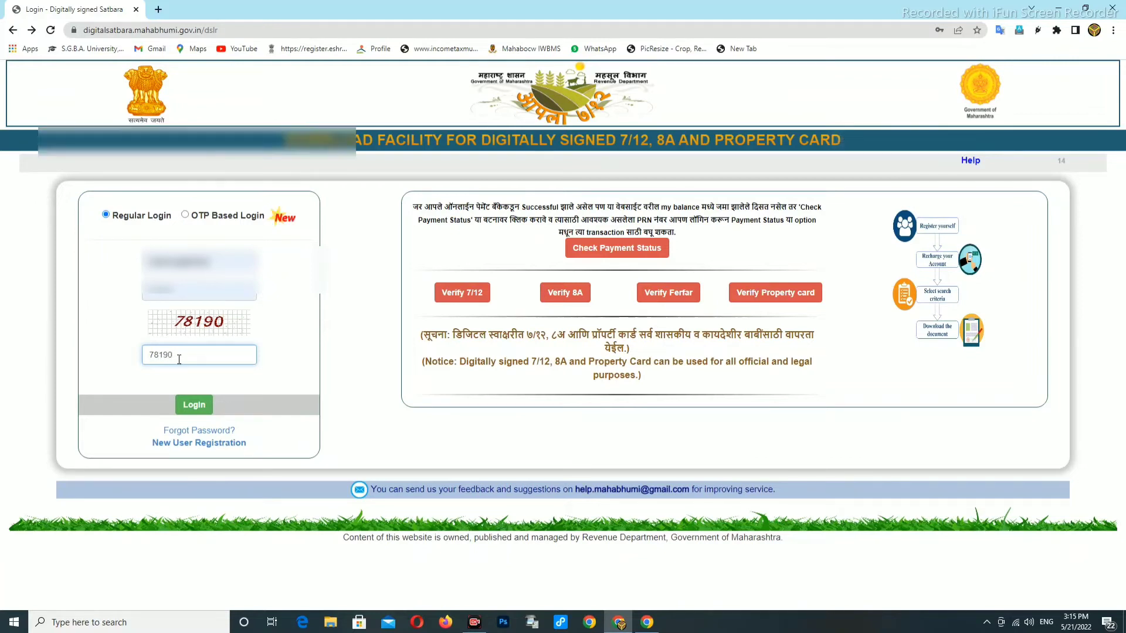
pyautogui.click(196, 408)
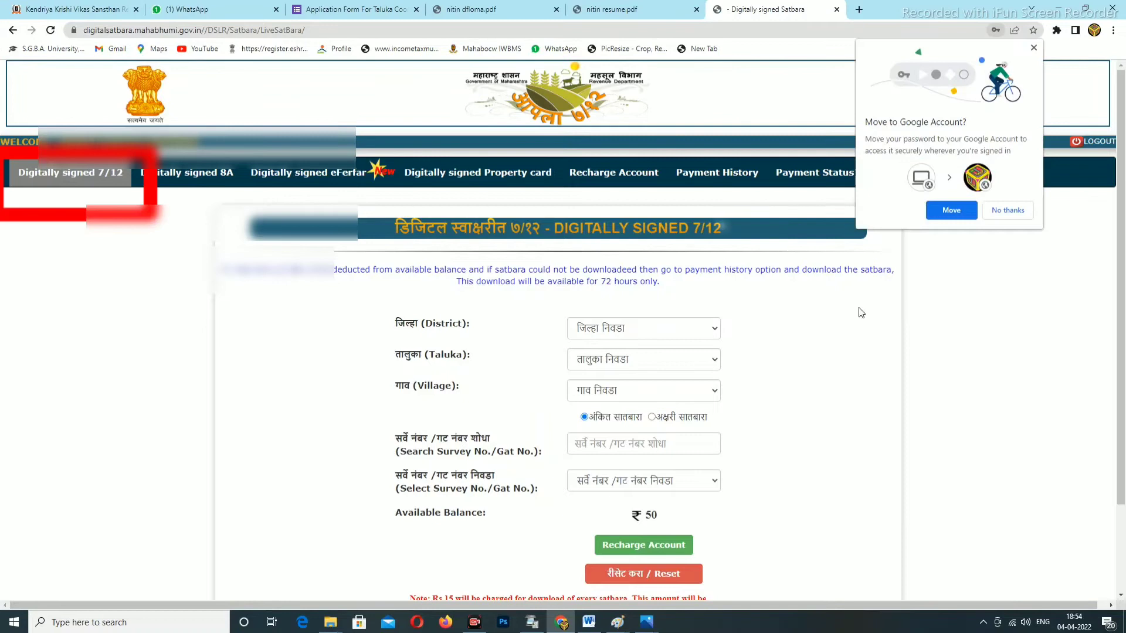
pyautogui.click(1019, 205)
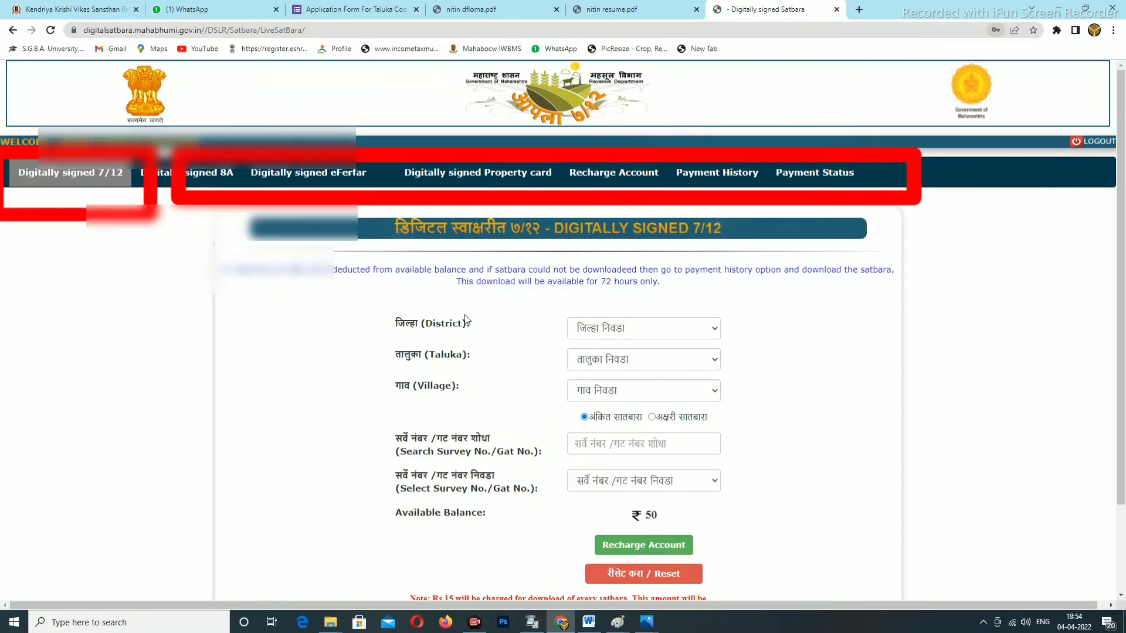
# - Set the district to अमरावती and the taluka to वरुड for the digitally signed 7/12
pyautogui.click(645, 332)
pyautogui.scroll(-3, 610, 528)
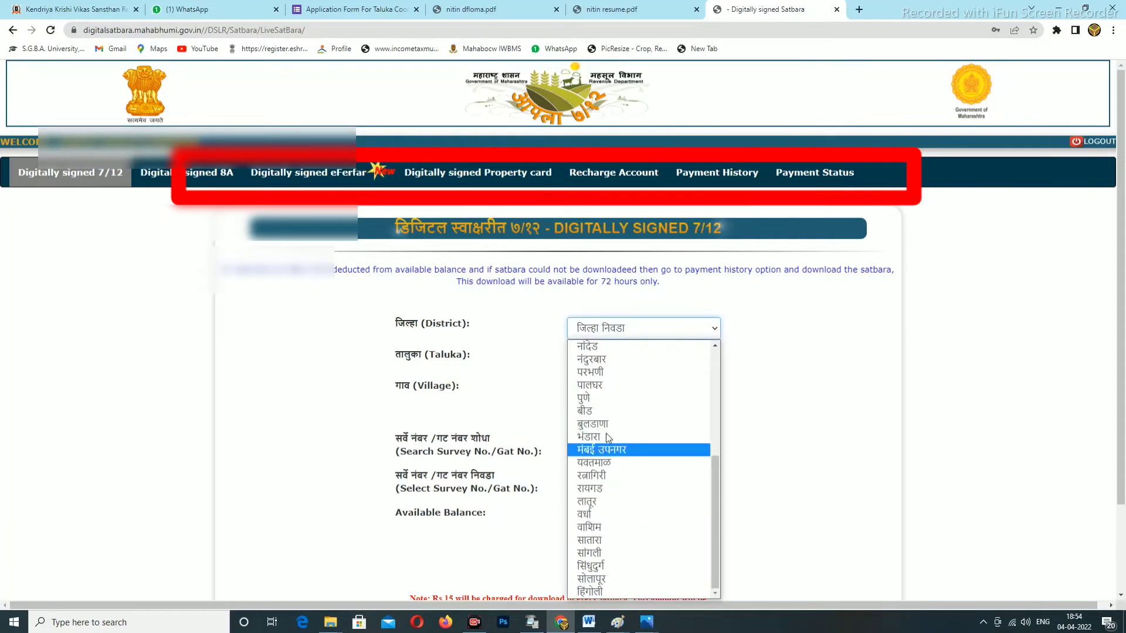
pyautogui.scroll(3, 599, 446)
pyautogui.click(594, 372)
pyautogui.click(603, 346)
pyautogui.click(593, 545)
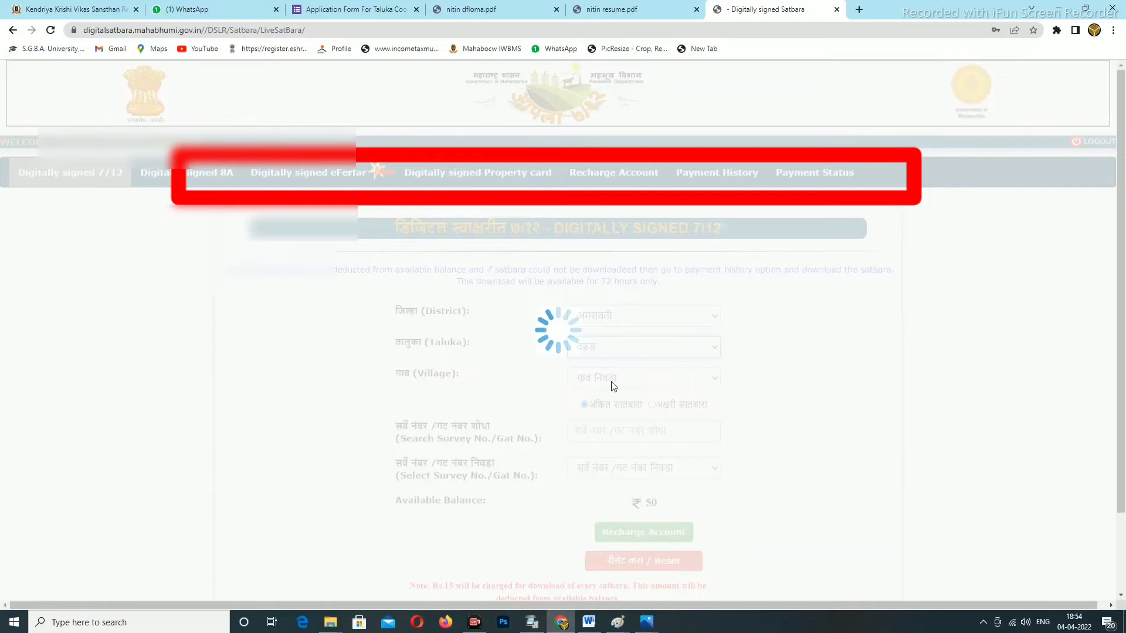
# - Choose भालापूर as the village
pyautogui.click(611, 381)
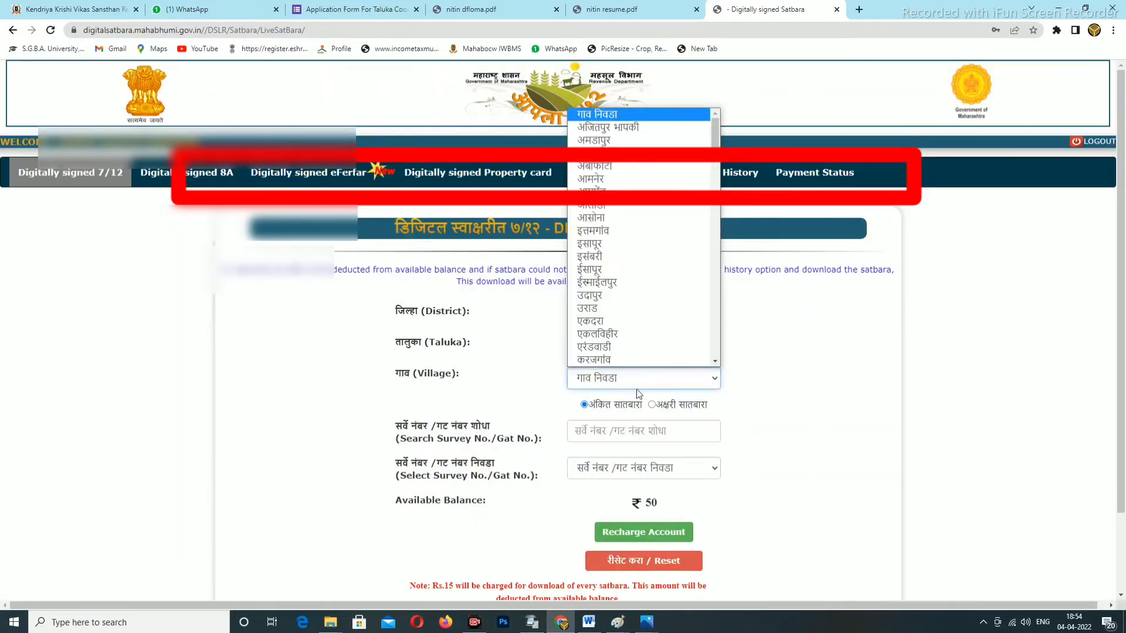
pyautogui.scroll(-10, 637, 304)
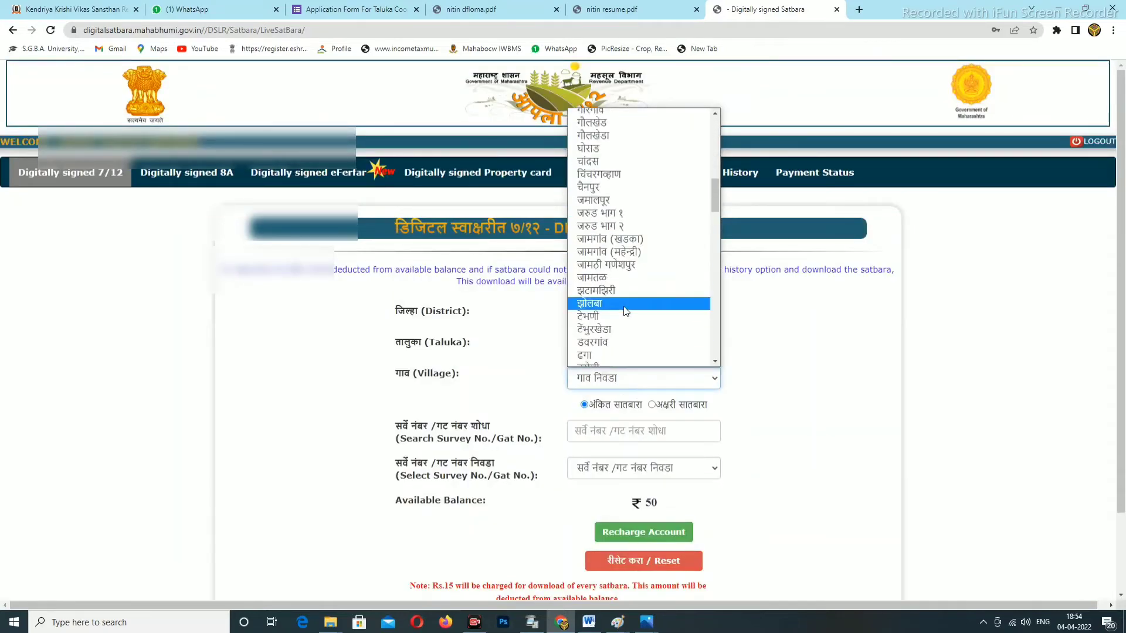
pyautogui.scroll(-1, 616, 327)
pyautogui.scroll(-6, 614, 325)
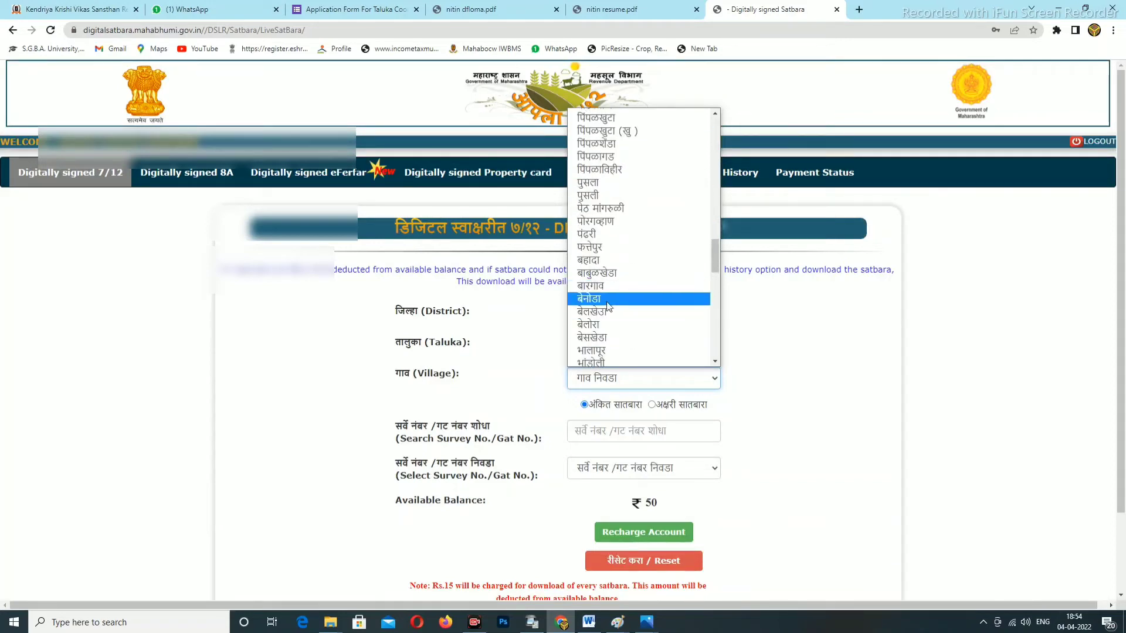
pyautogui.click(599, 351)
# - Search for the land's survey number, select the matching entry and accept downloading its digitally signed satbara
pyautogui.scroll(-1, 599, 352)
pyautogui.click(599, 373)
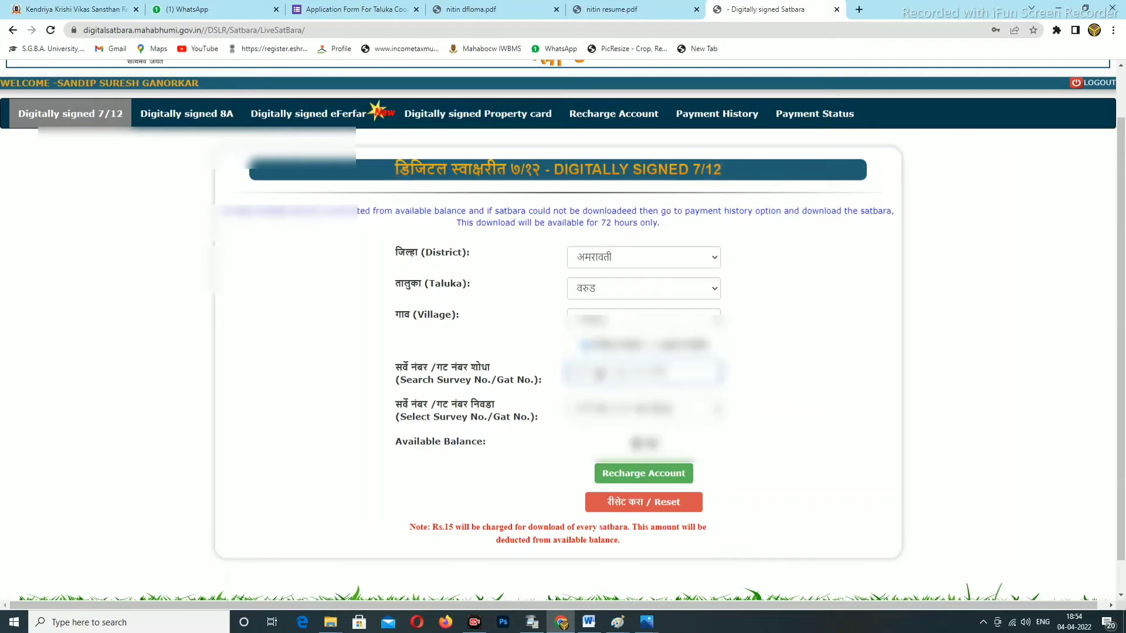
pyautogui.write('1')
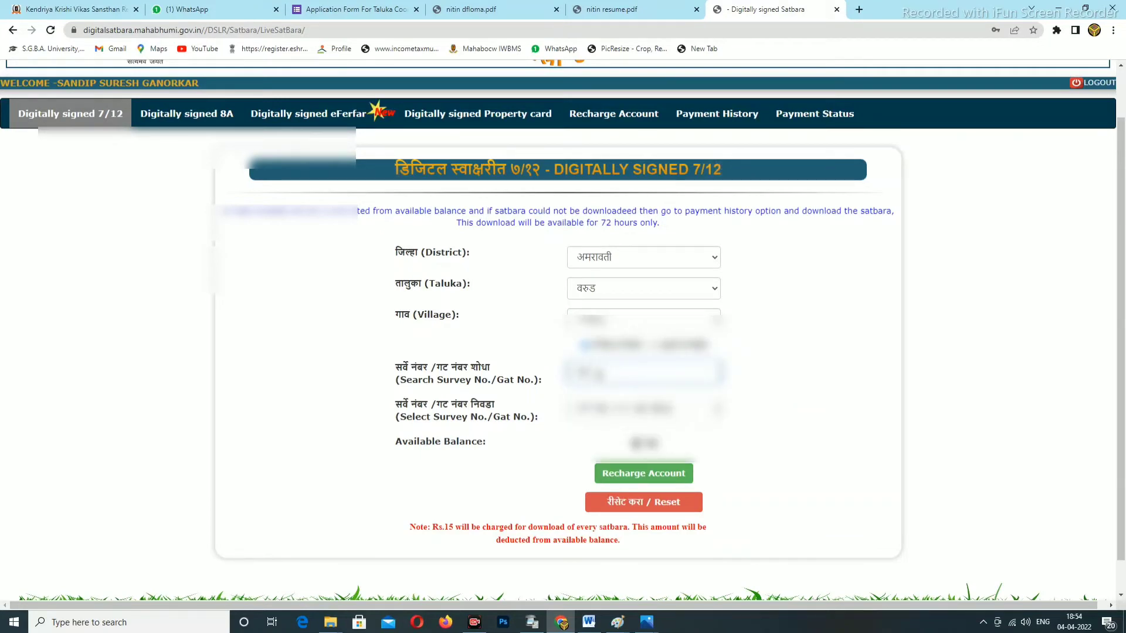
pyautogui.click(643, 408)
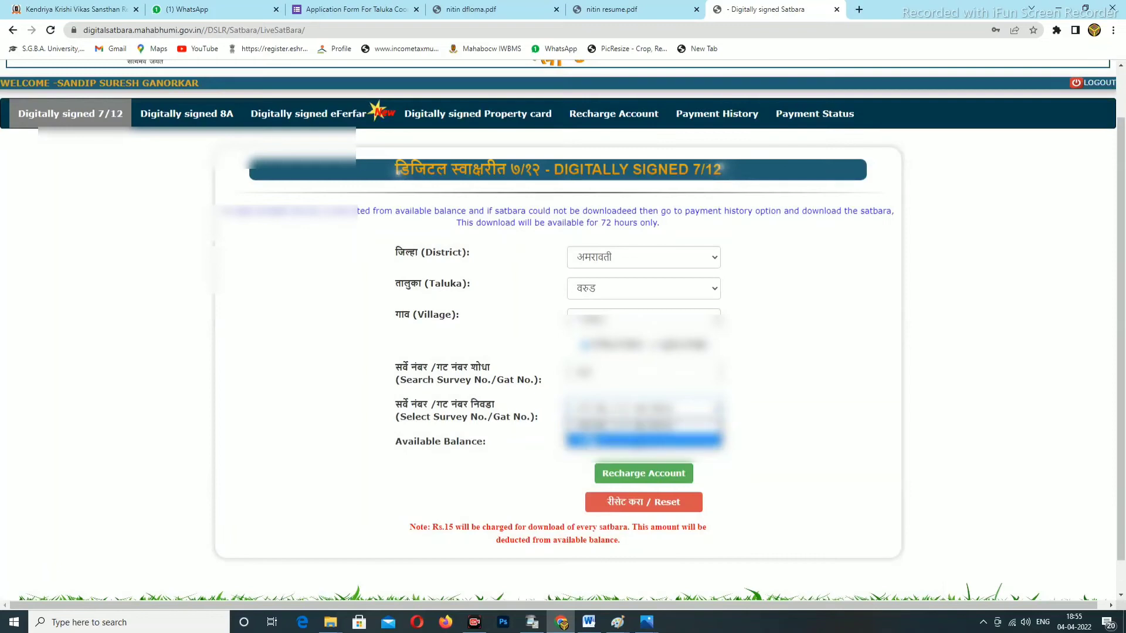
pyautogui.click(680, 409)
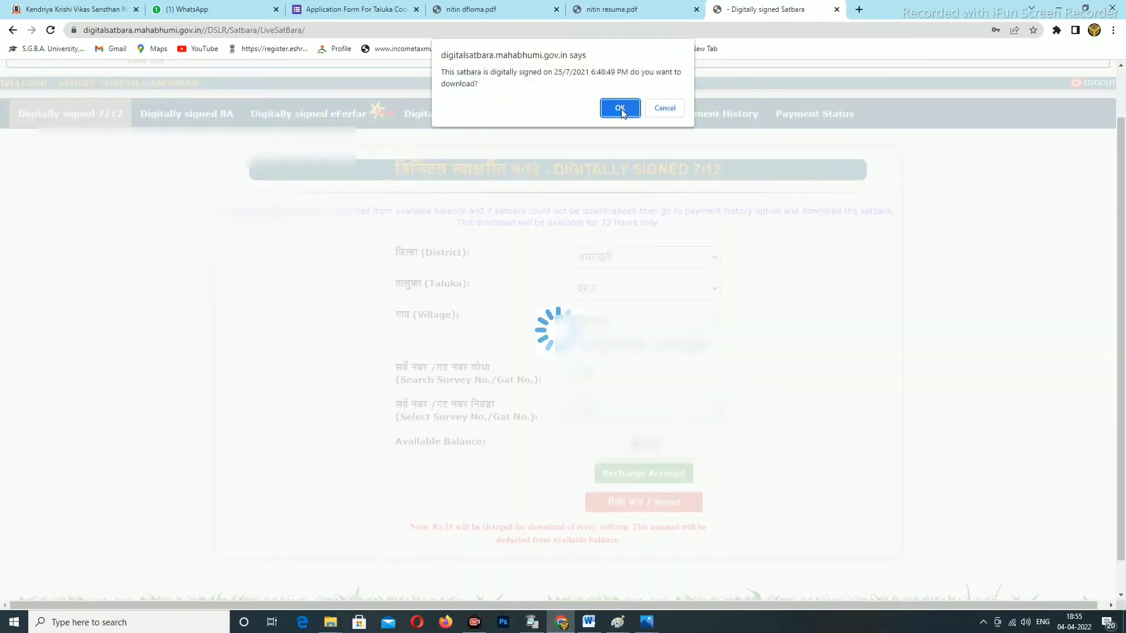
pyautogui.click(620, 108)
# - Download the satbara for the selected survey number and accept the Rs.15 deduction from the available balance
pyautogui.scroll(-1, 757, 284)
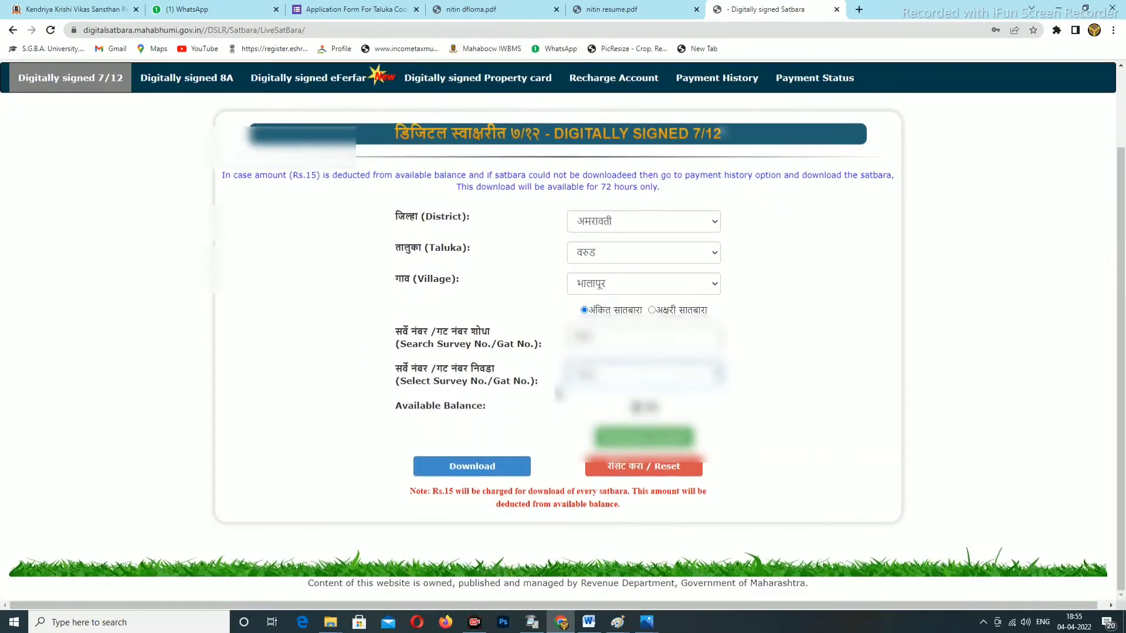
pyautogui.scroll(1, 551, 405)
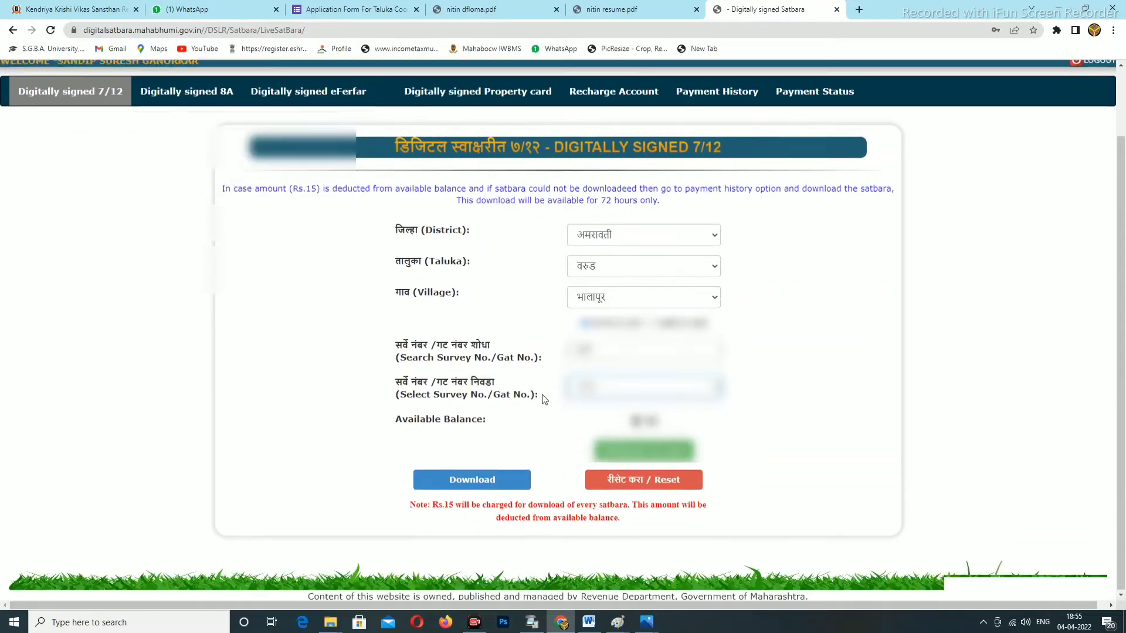
pyautogui.scroll(-1, 544, 399)
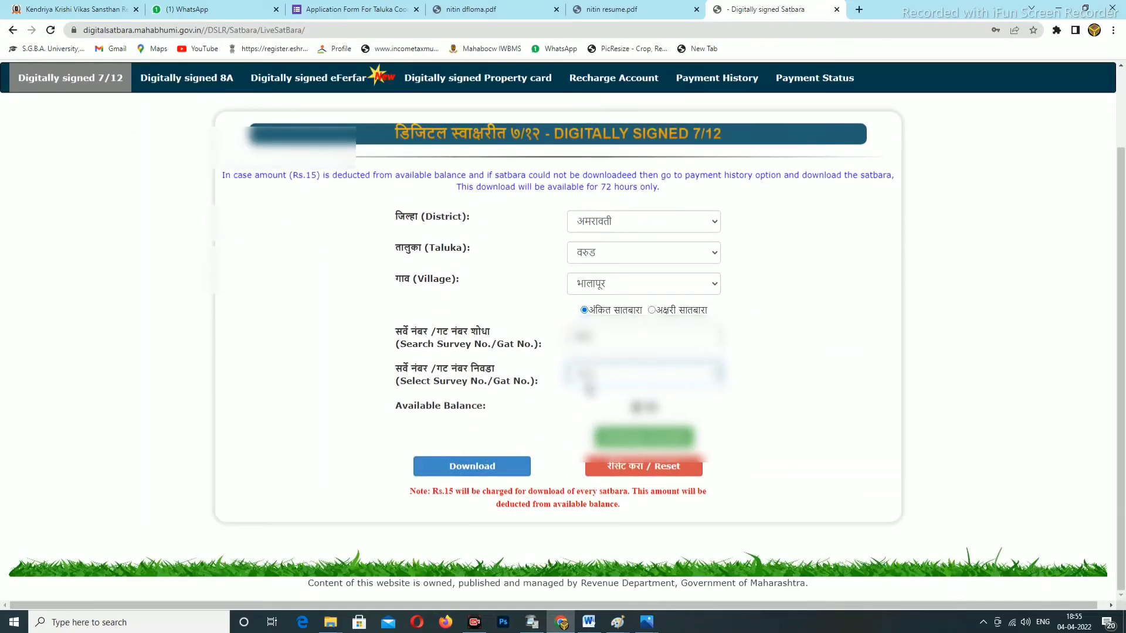
pyautogui.click(469, 468)
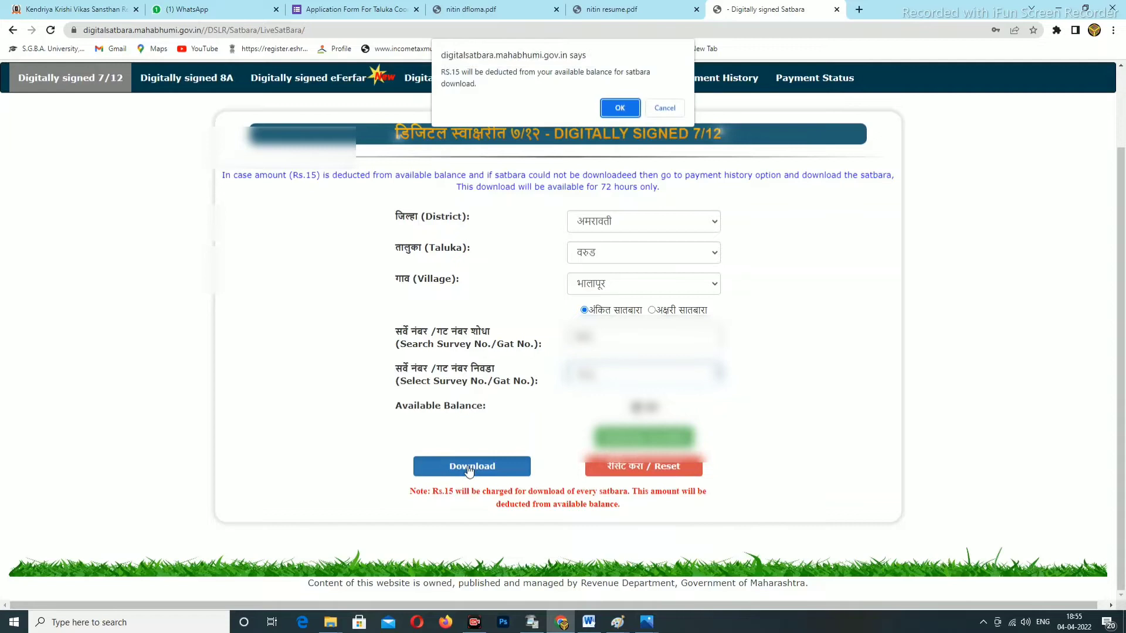
pyautogui.click(620, 108)
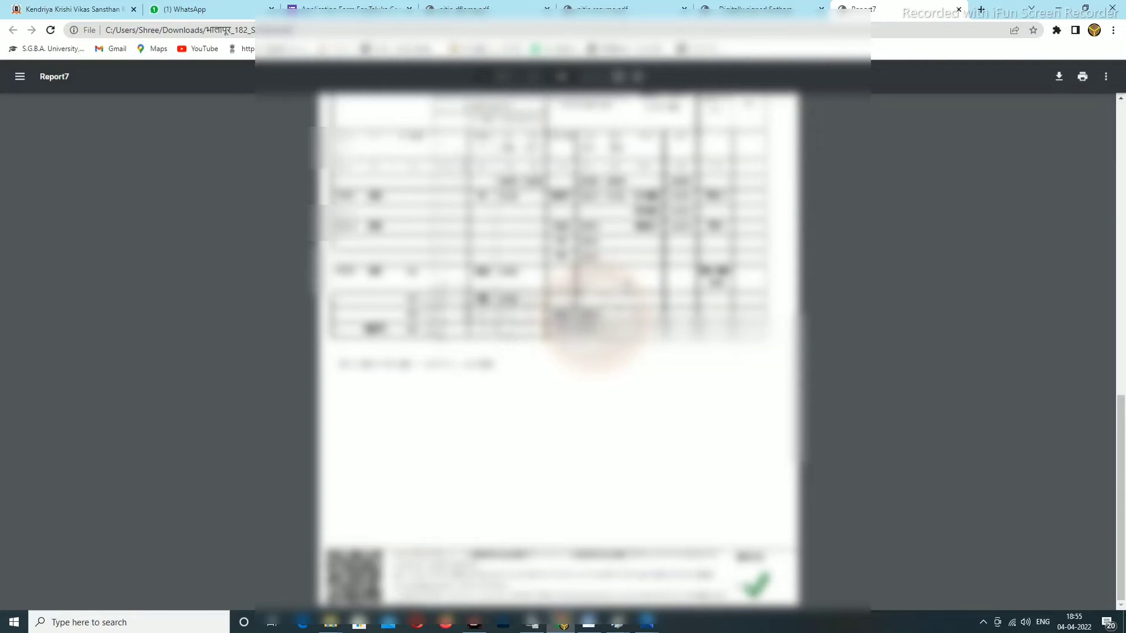
# - Open the print preview for the downloaded satbara PDF and set it to print in colour
pyautogui.click(1080, 77)
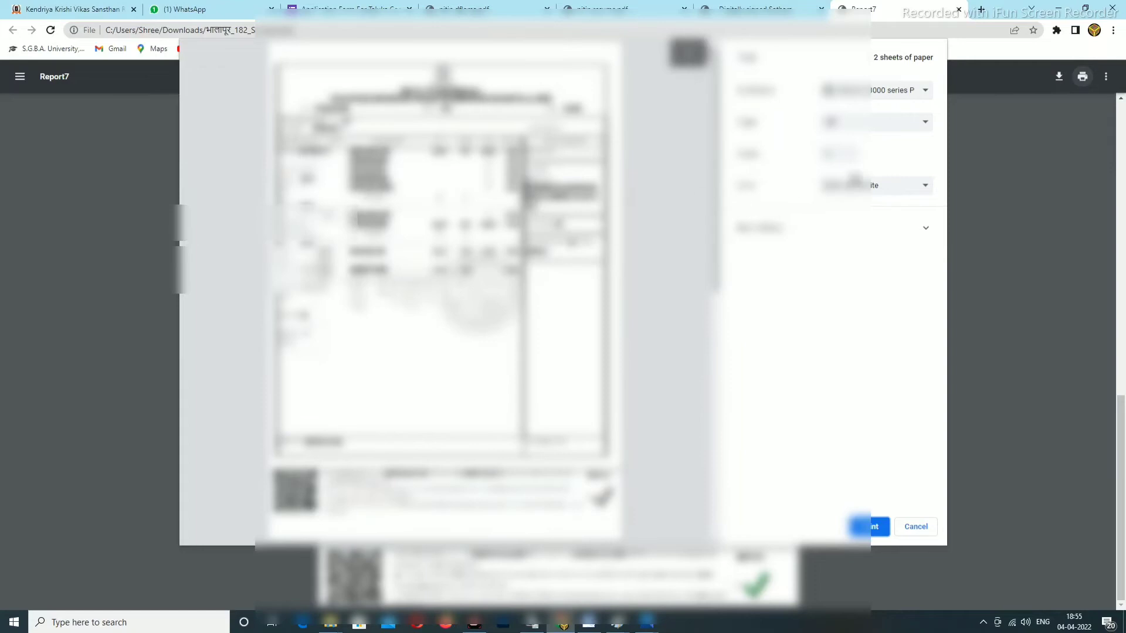
pyautogui.click(842, 187)
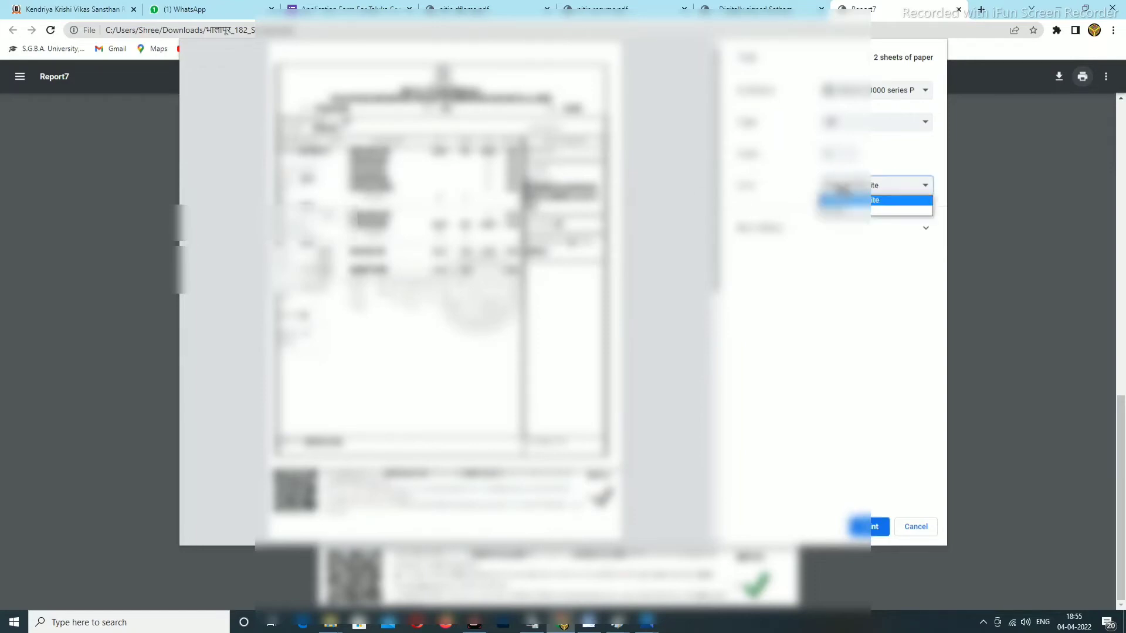
pyautogui.click(842, 214)
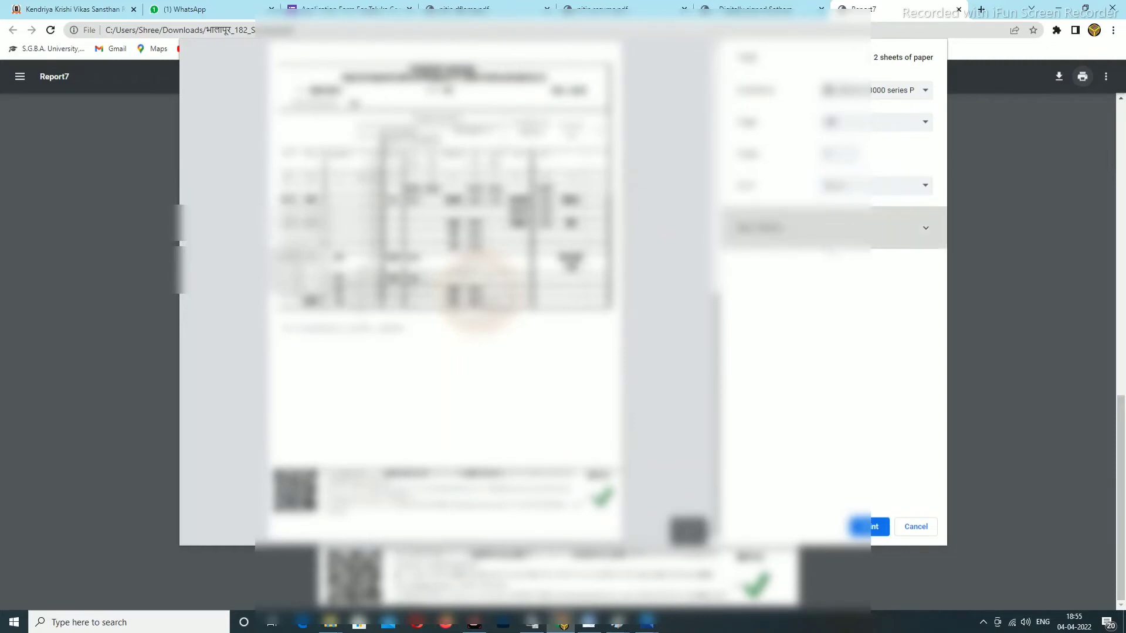
# - Open the system print dialog for the satbara and review the Canon G3000 series printer's preferences
pyautogui.click(874, 229)
pyautogui.hotkey('ctrl', 'shift', 'p')
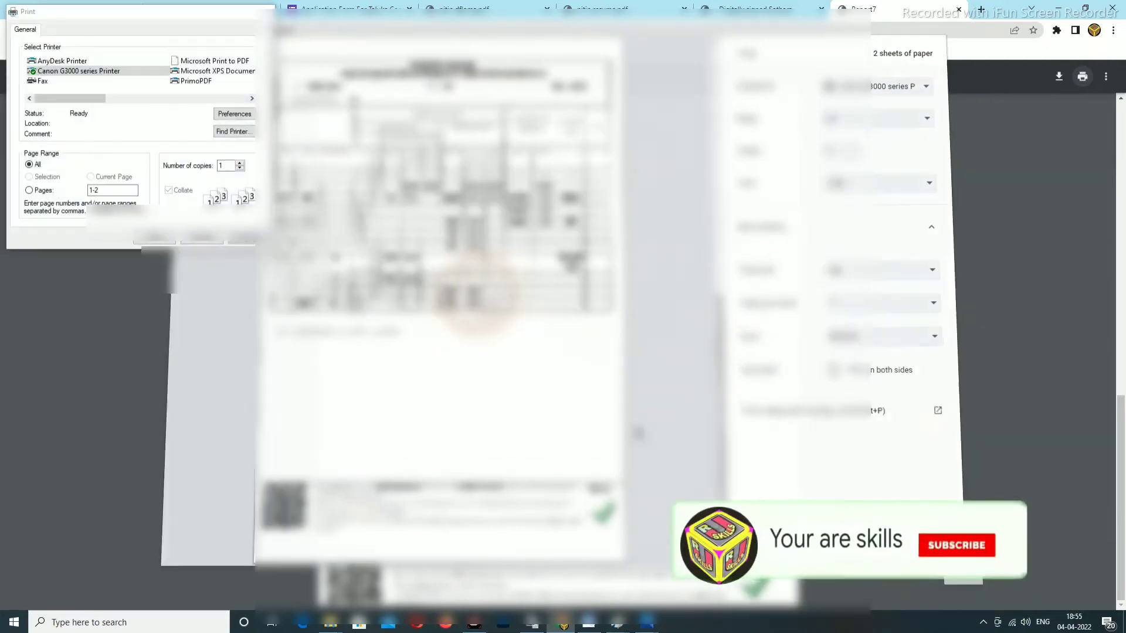
pyautogui.click(234, 114)
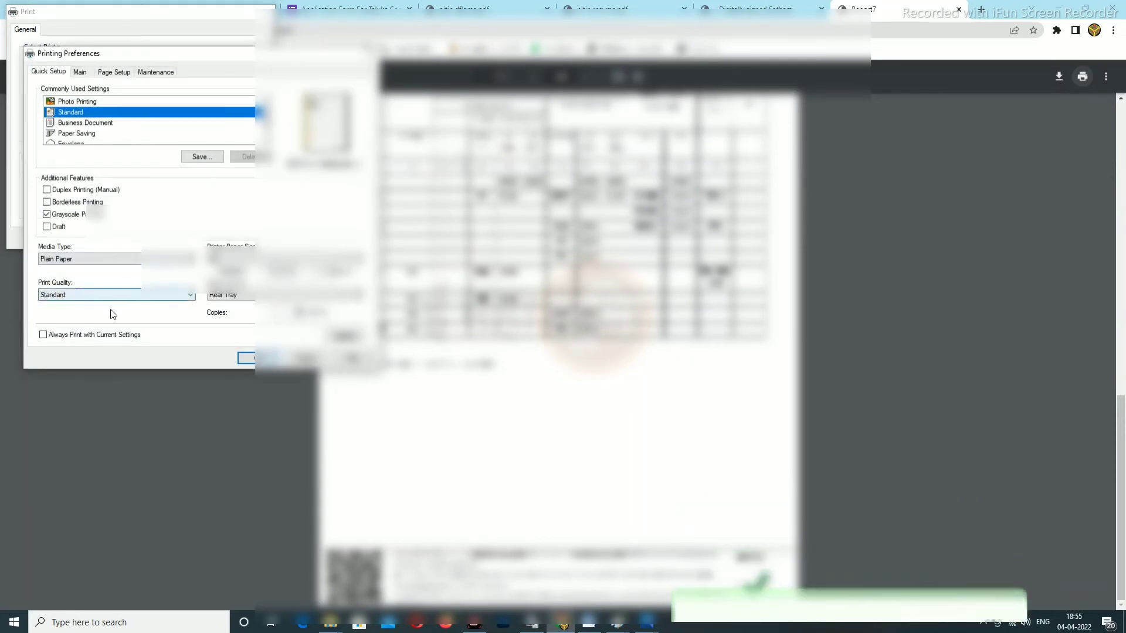
pyautogui.click(245, 359)
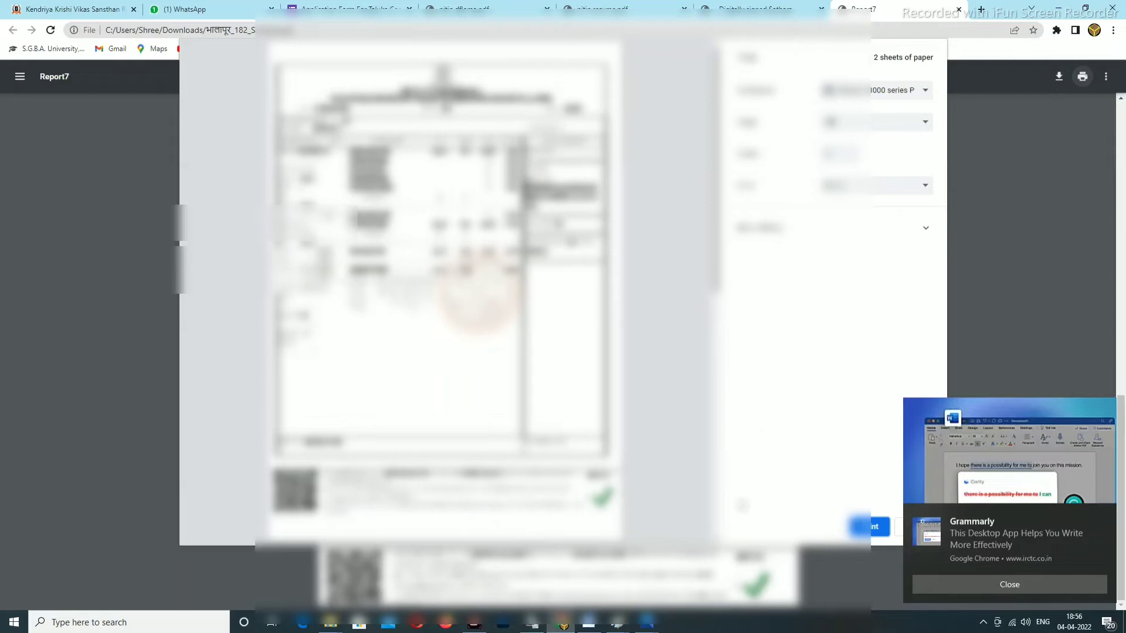
# - Return to the Digital Satbara portal and open its digitally signed 8A page
pyautogui.click(176, 10)
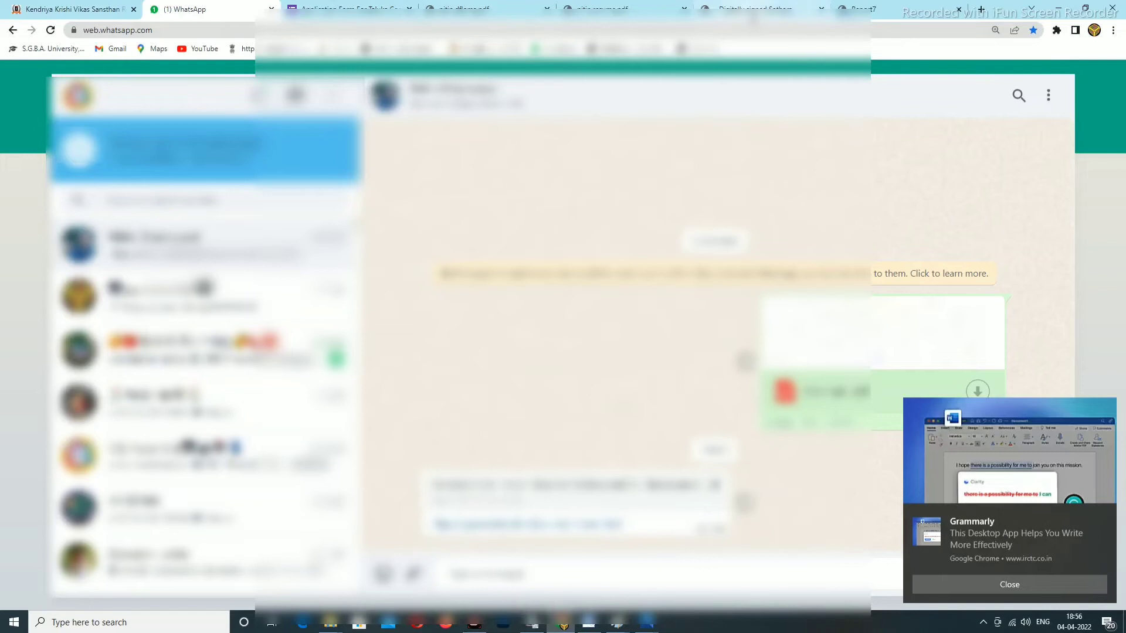
pyautogui.click(739, 9)
pyautogui.scroll(3, 534, 296)
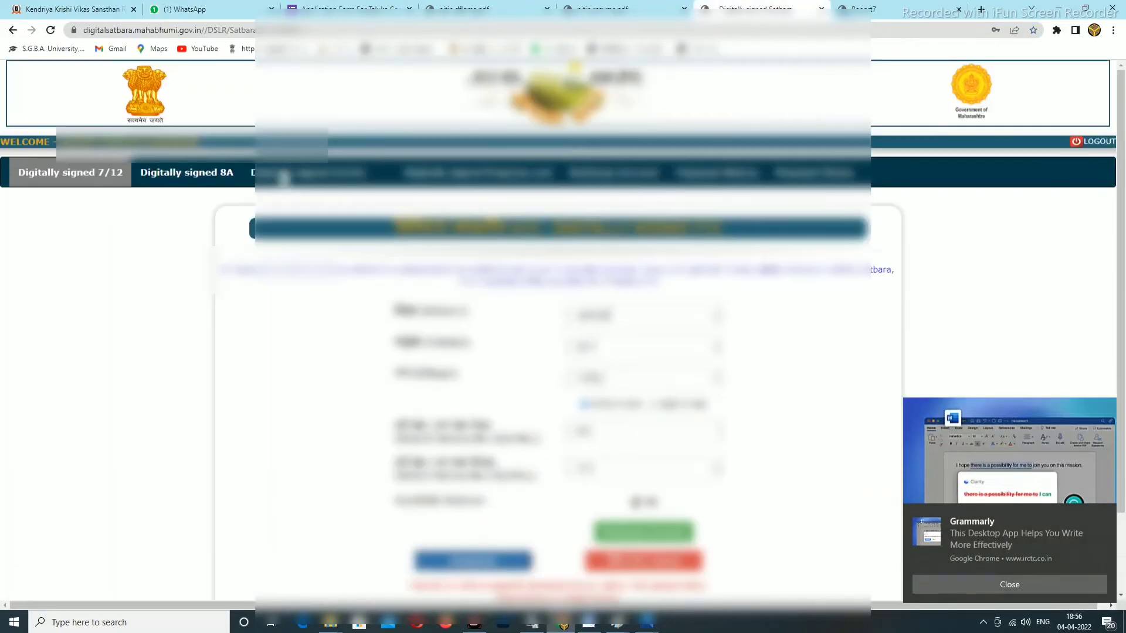
pyautogui.click(187, 172)
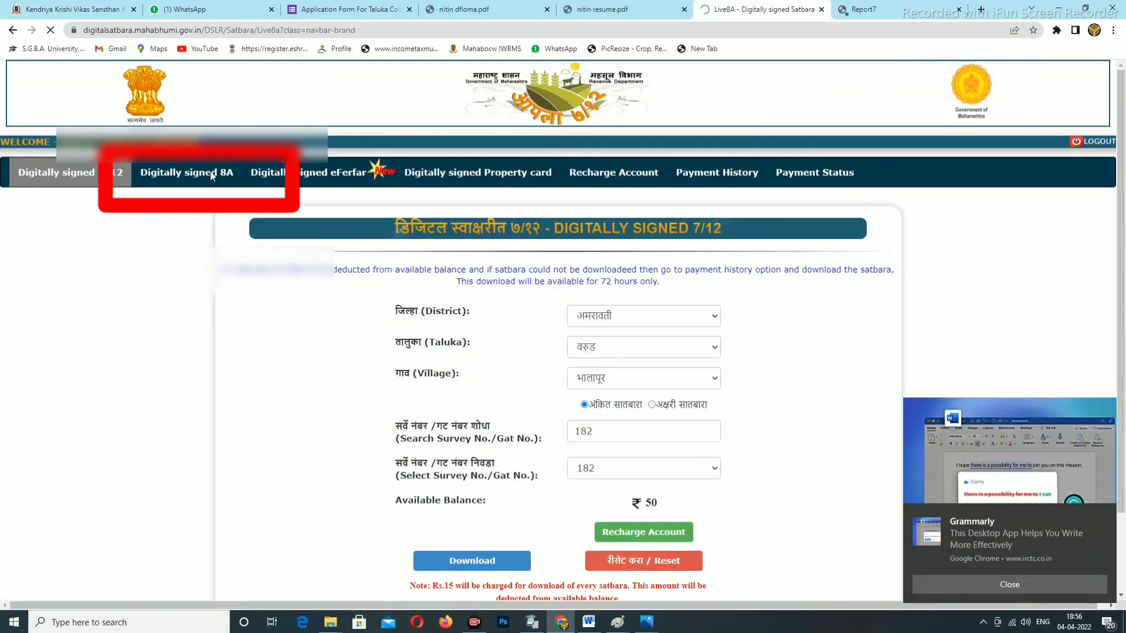
# - Set the district to नागपूर and the taluka to नारखेड for the digitally signed 8A
pyautogui.click(605, 388)
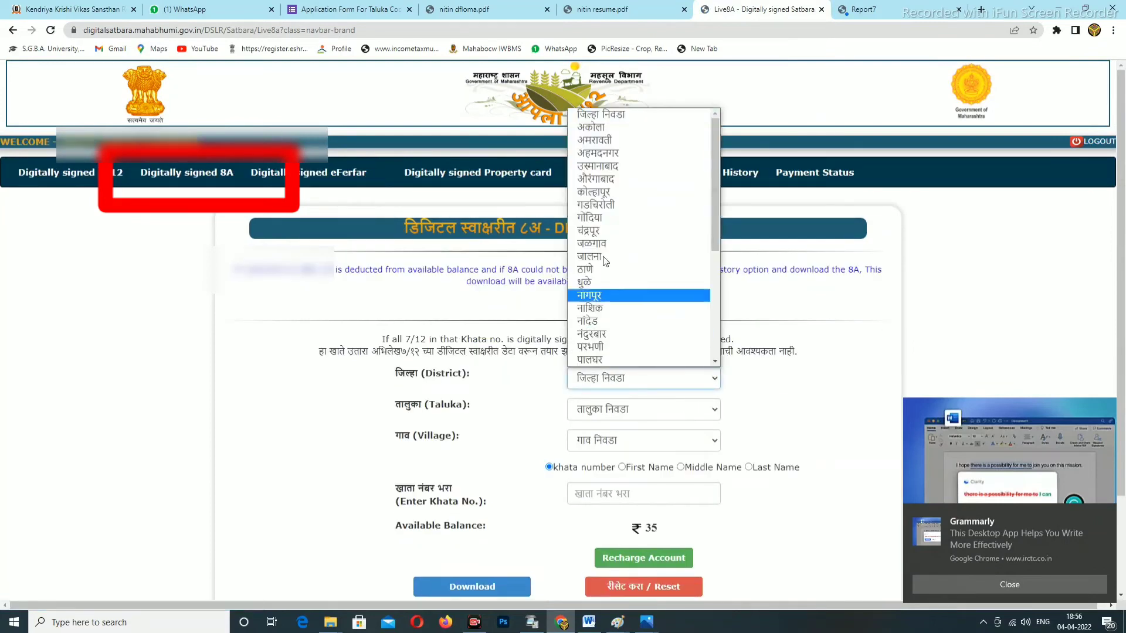
pyautogui.scroll(-3, 613, 344)
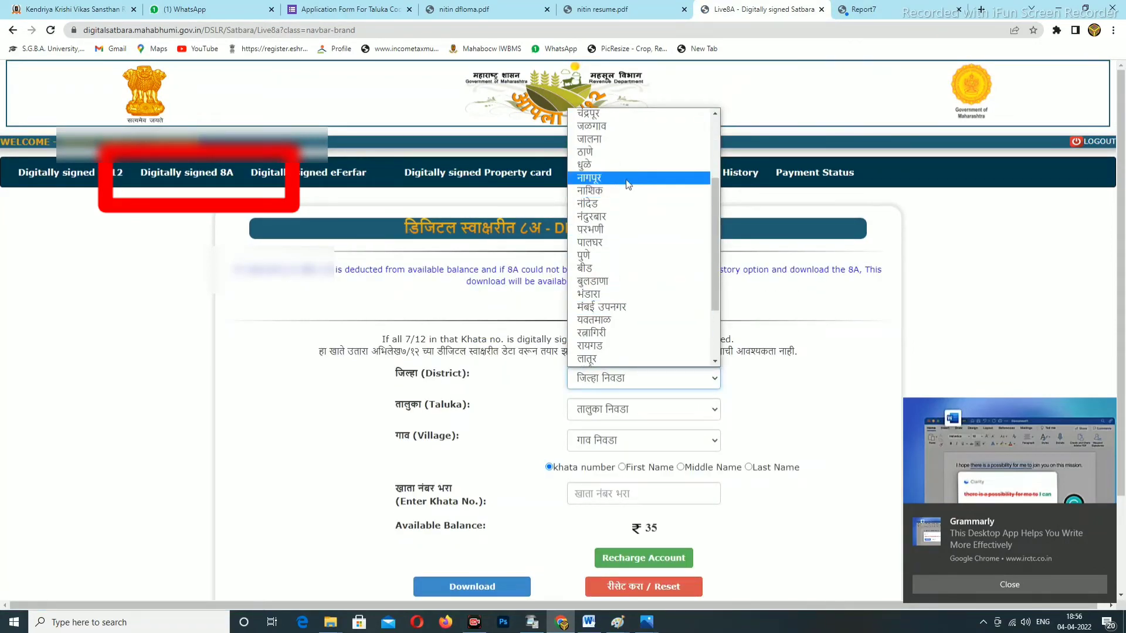
pyautogui.click(590, 177)
pyautogui.click(619, 394)
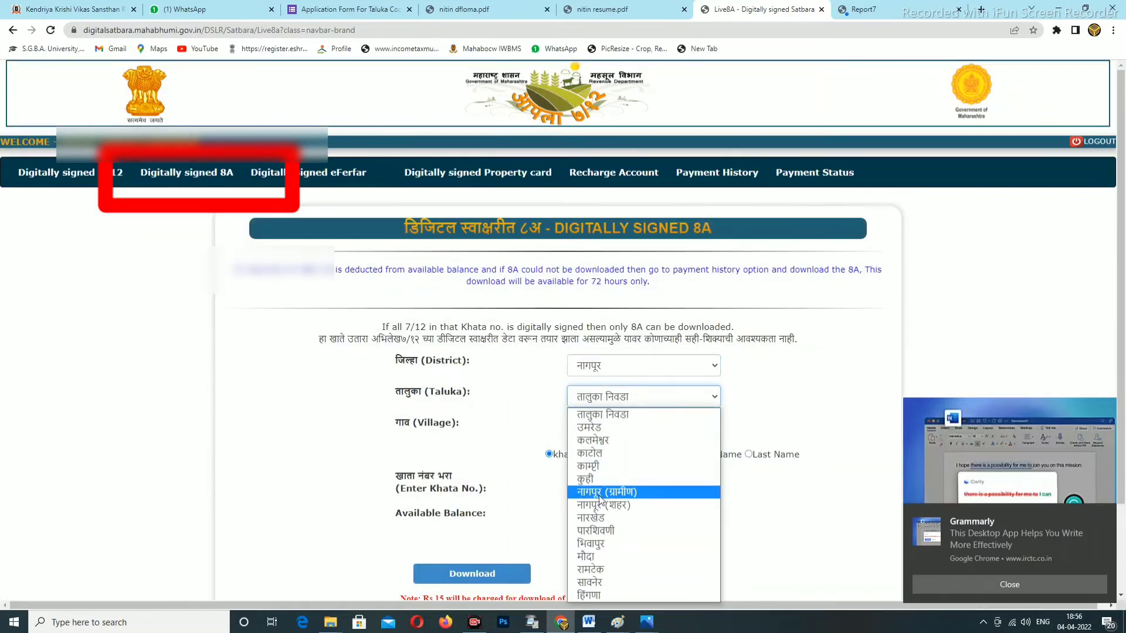
pyautogui.click(595, 519)
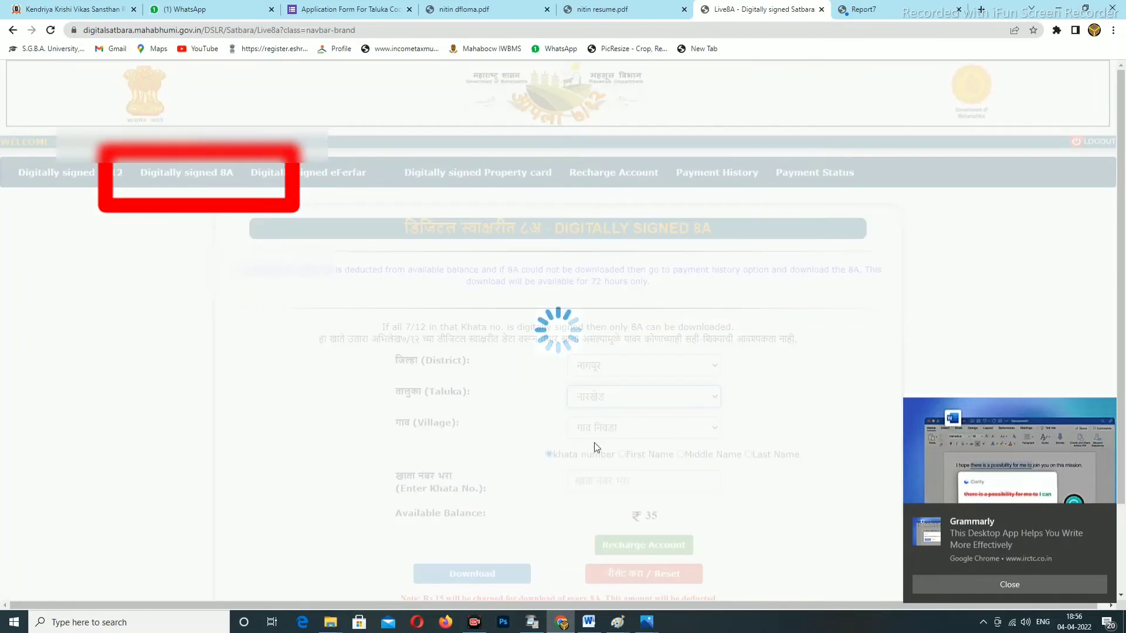
# - Change the 8A form's district to अमरावती and its taluka to वरुड
pyautogui.click(610, 367)
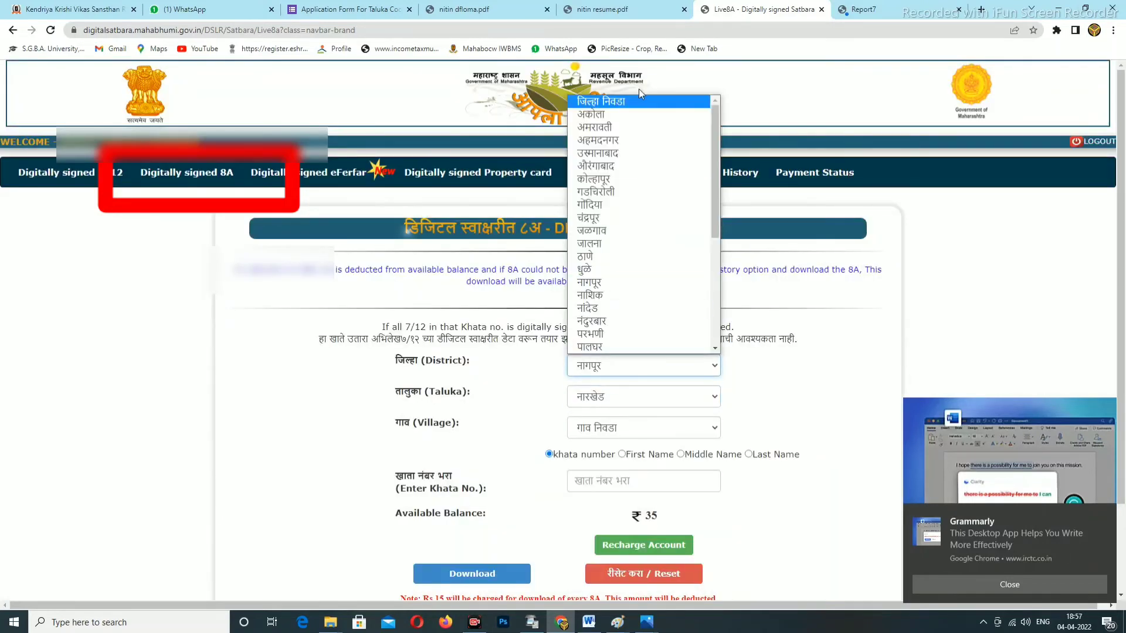
pyautogui.click(609, 128)
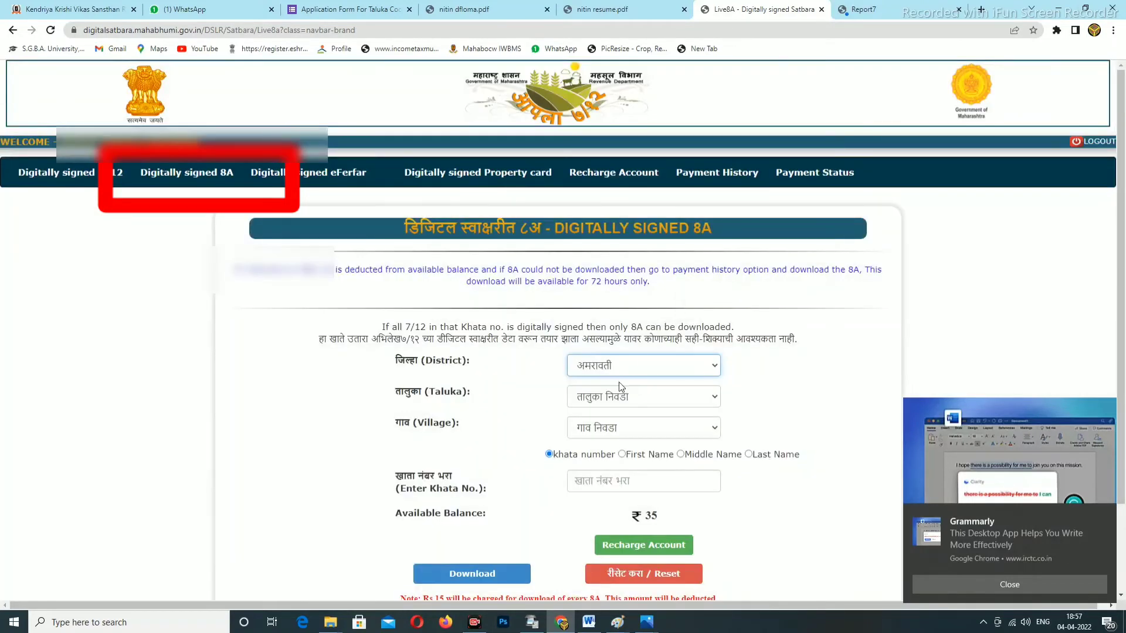
pyautogui.click(608, 398)
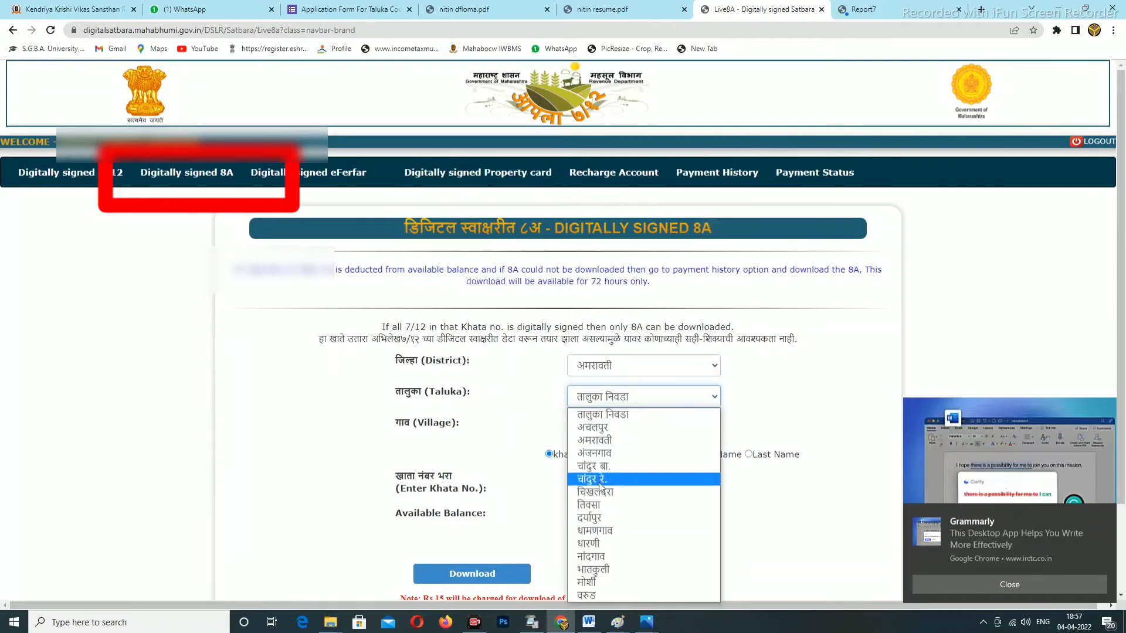
pyautogui.click(587, 596)
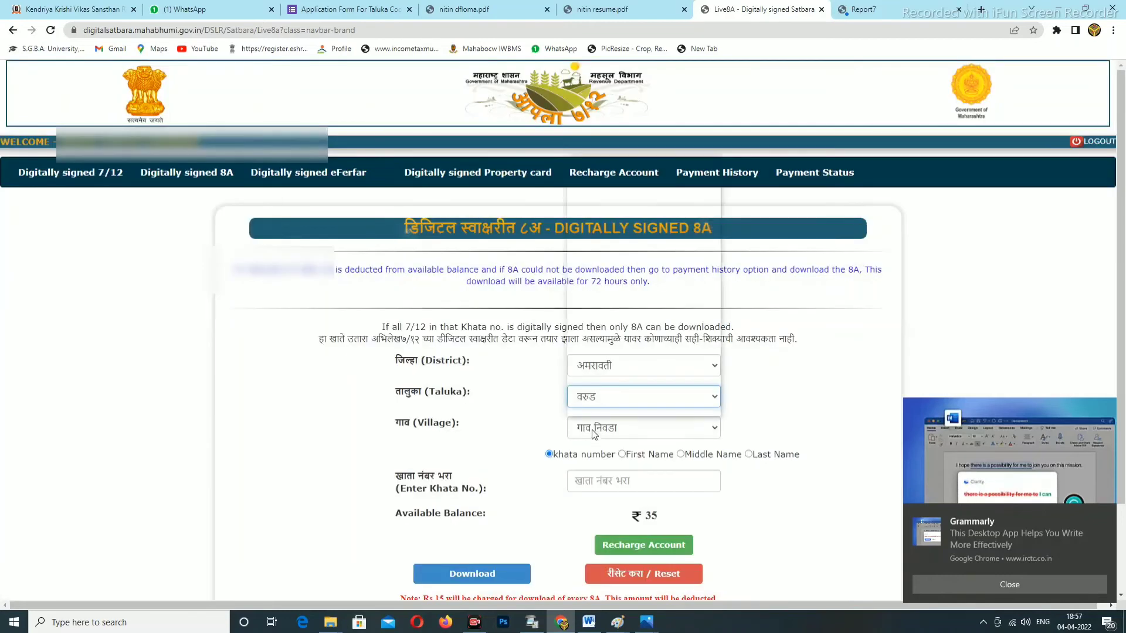
# - Look through the villages available in वरुड taluka for the 8A, leaving the village unselected
pyautogui.click(640, 428)
pyautogui.scroll(-4, 639, 328)
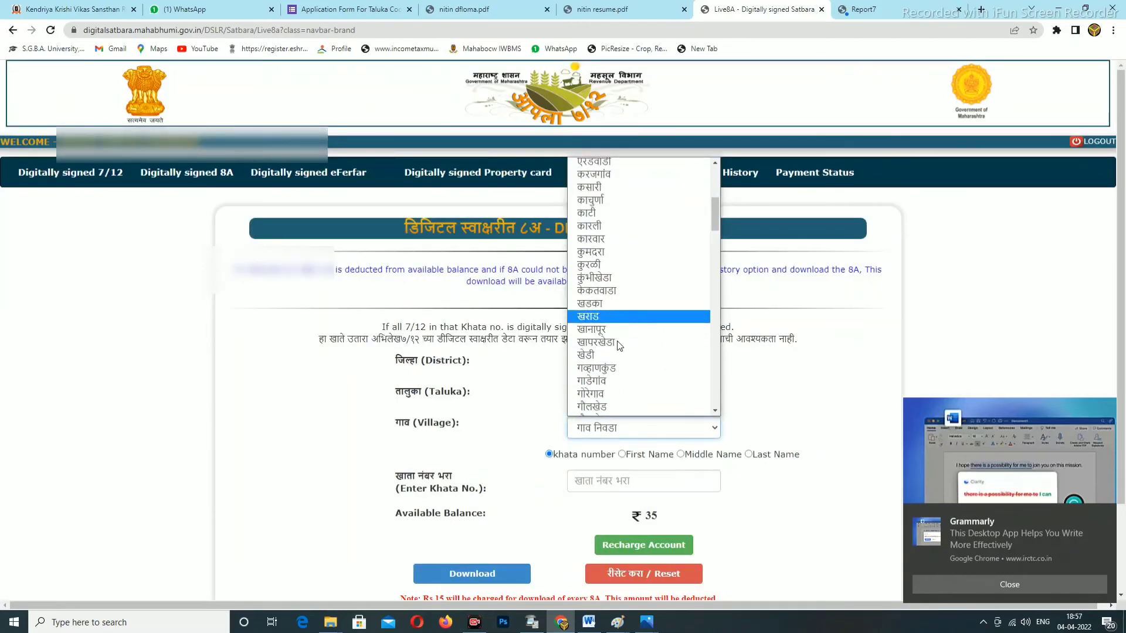
pyautogui.scroll(-10, 614, 350)
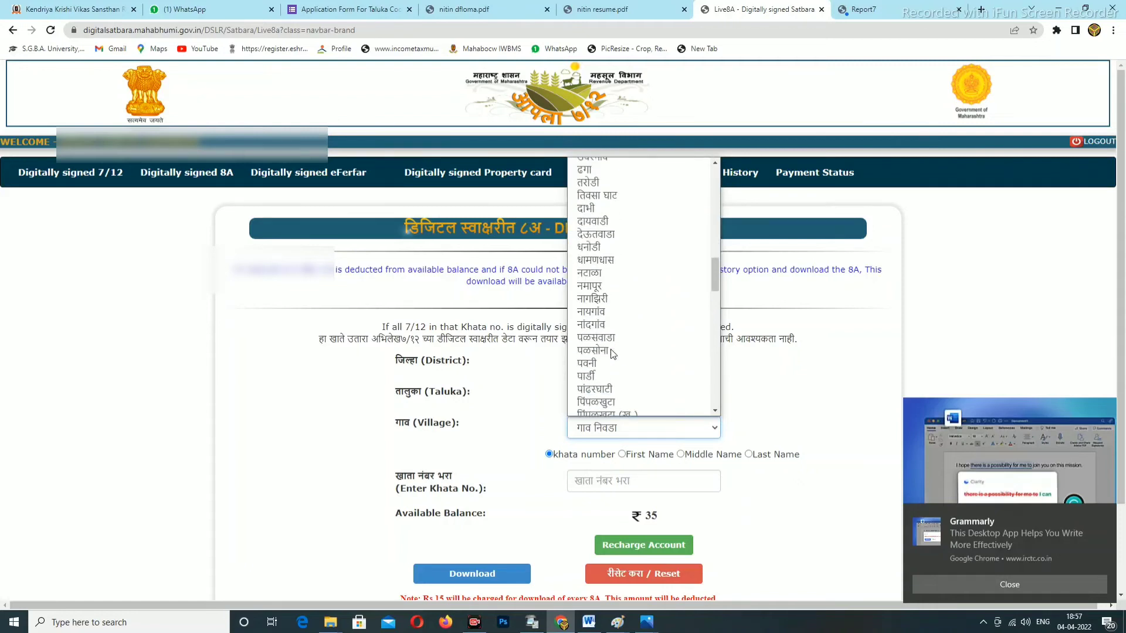
pyautogui.click(527, 395)
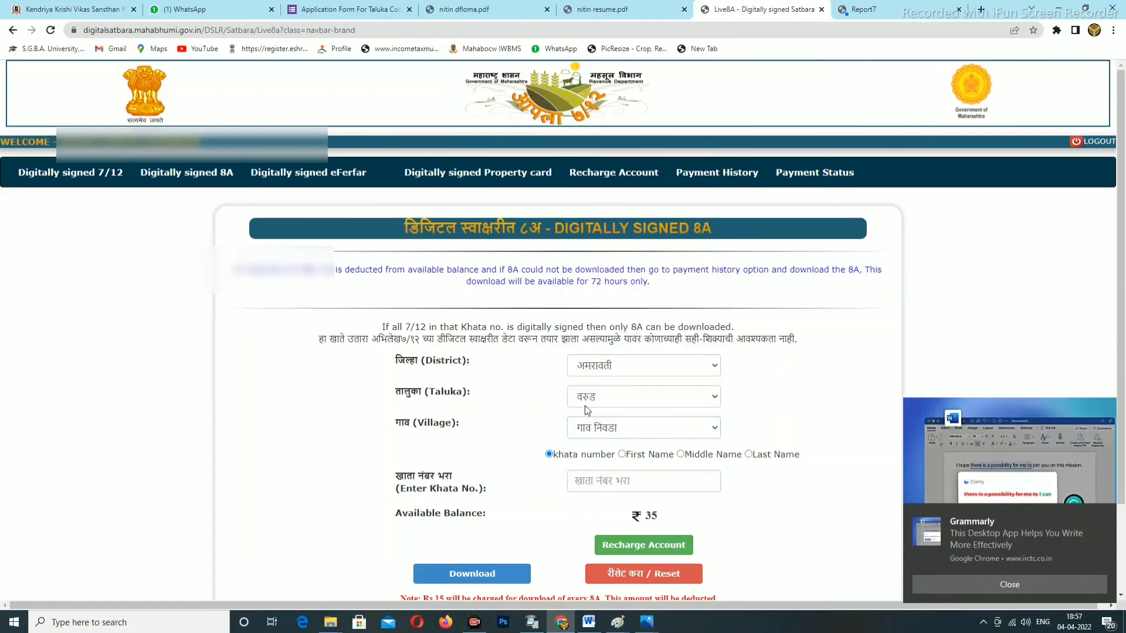